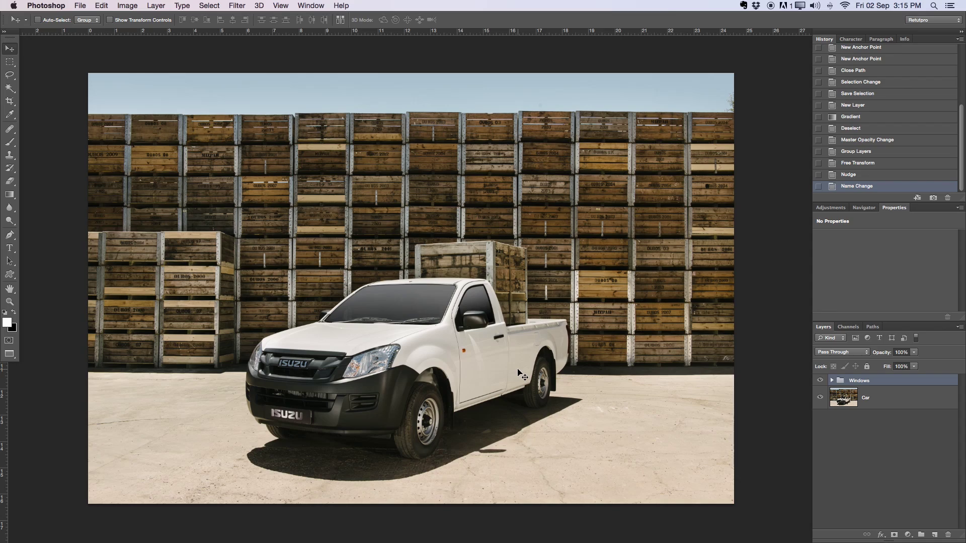
Compare the truck's windows up close and in the full image with the Windows group shown and hidden
{"action": "key", "text": "z"}
{"action": "left_click", "coordinate": [488, 278]}
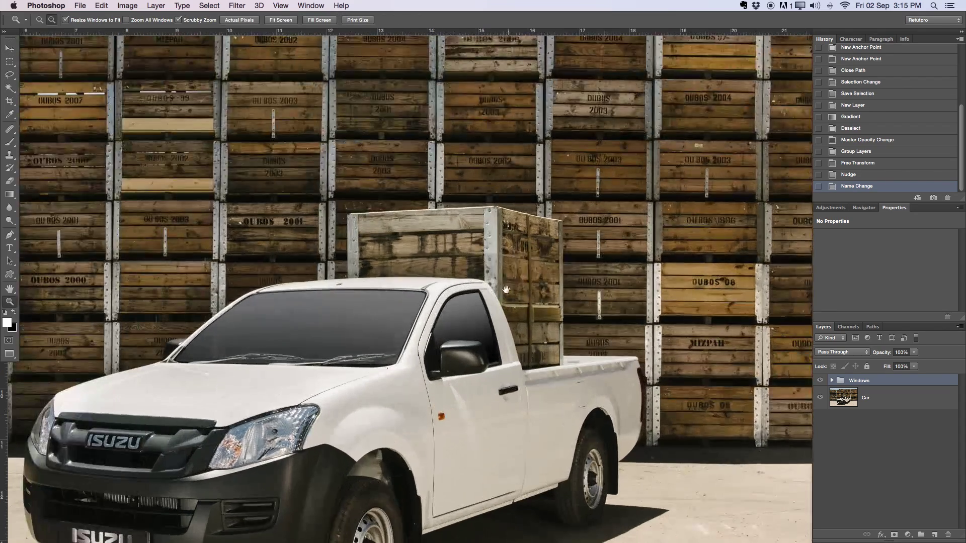
{"action": "left_click_drag", "start_coordinate": [508, 282], "coordinate": [600, 157]}
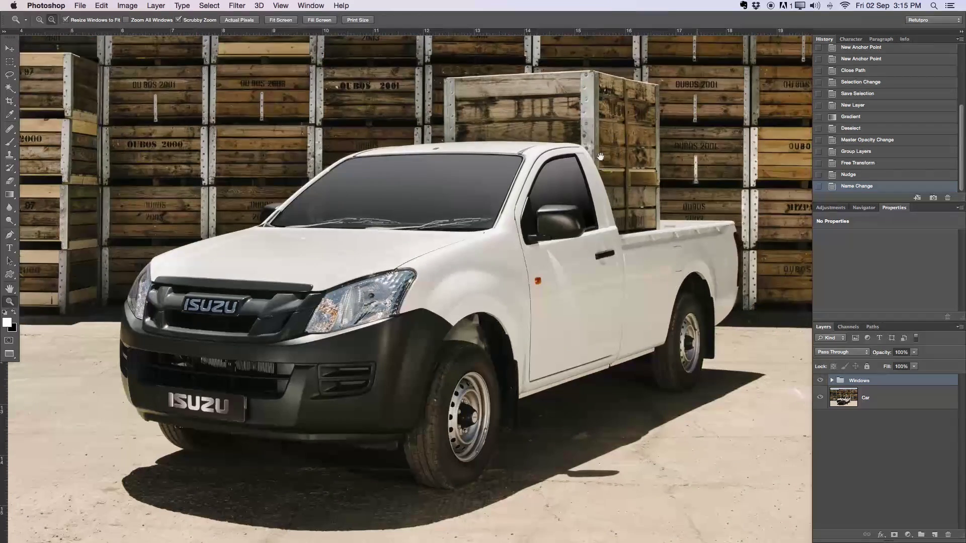
{"action": "left_click", "coordinate": [589, 192], "text": "alt"}
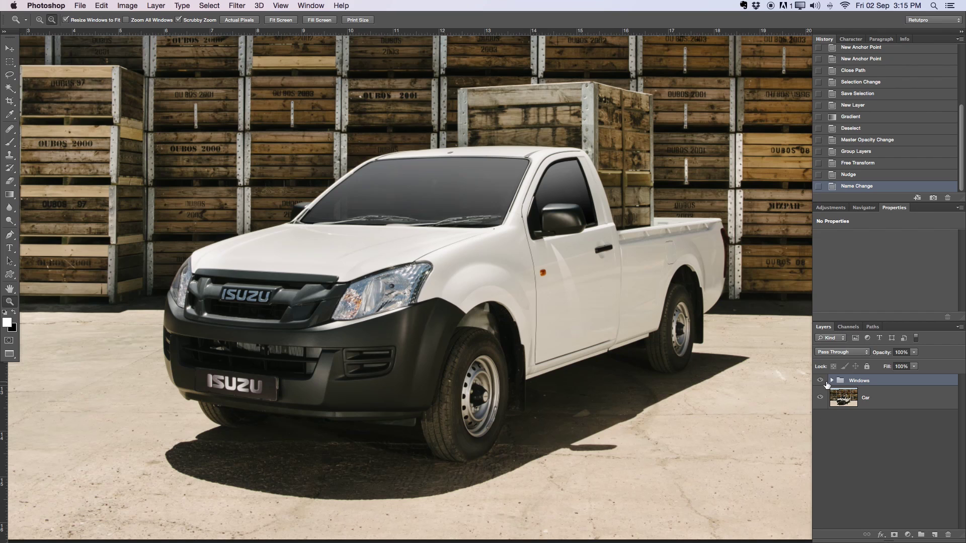
{"action": "left_click", "coordinate": [822, 381]}
{"action": "left_click", "coordinate": [576, 277], "text": "alt"}
{"action": "left_click", "coordinate": [586, 273], "text": "alt"}
{"action": "left_click", "coordinate": [587, 274], "text": "alt"}
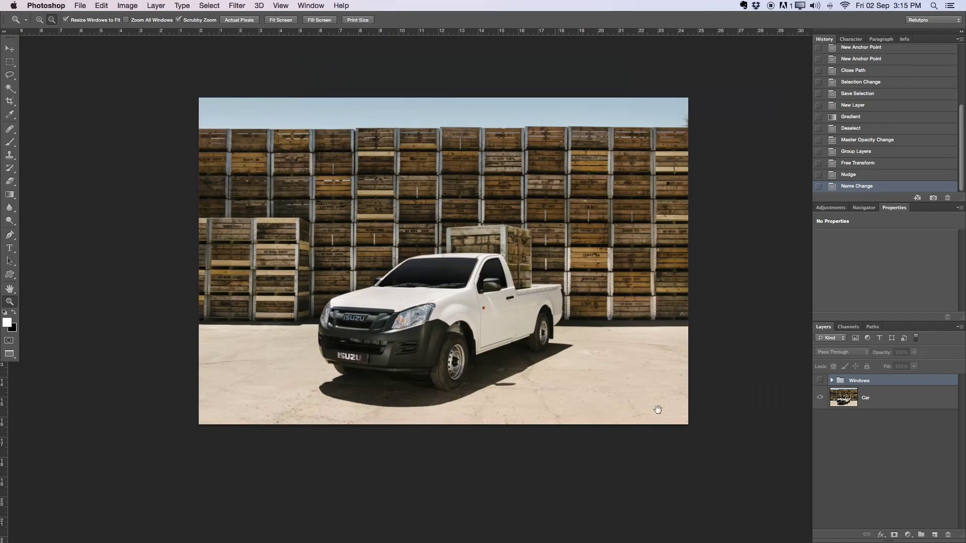
{"action": "left_click", "coordinate": [820, 381]}
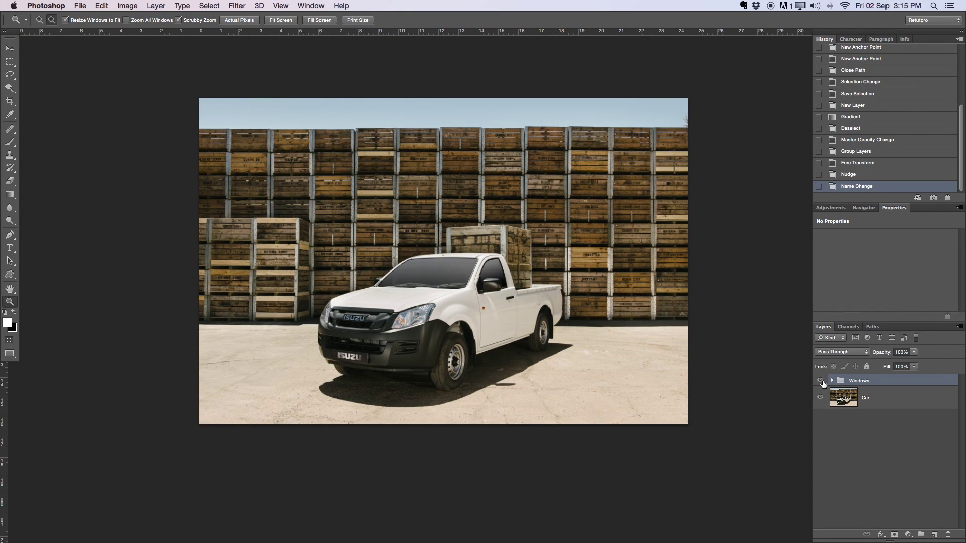
{"action": "left_click", "coordinate": [821, 380]}
{"action": "left_click", "coordinate": [821, 381]}
{"action": "left_click", "coordinate": [820, 381]}
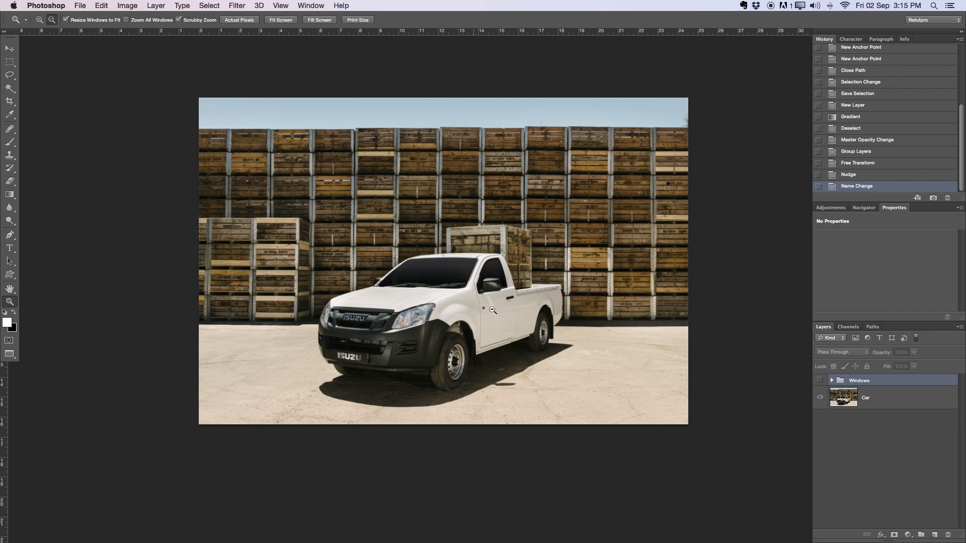
Examine the truck's dark windscreen and side window, checking them against the Windows group's effect
{"action": "left_click_drag", "start_coordinate": [442, 262], "coordinate": [452, 261]}
{"action": "left_click", "coordinate": [454, 270]}
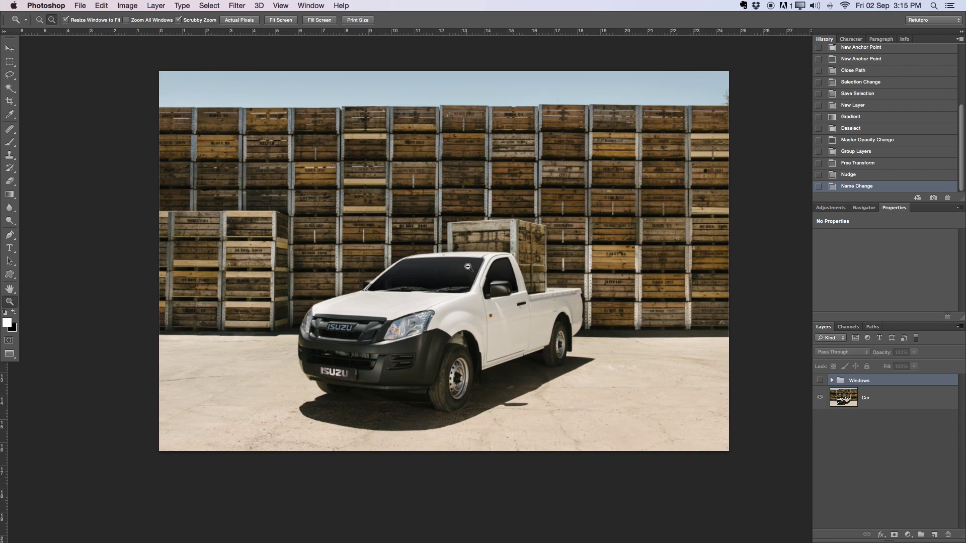
{"action": "left_click", "coordinate": [484, 276]}
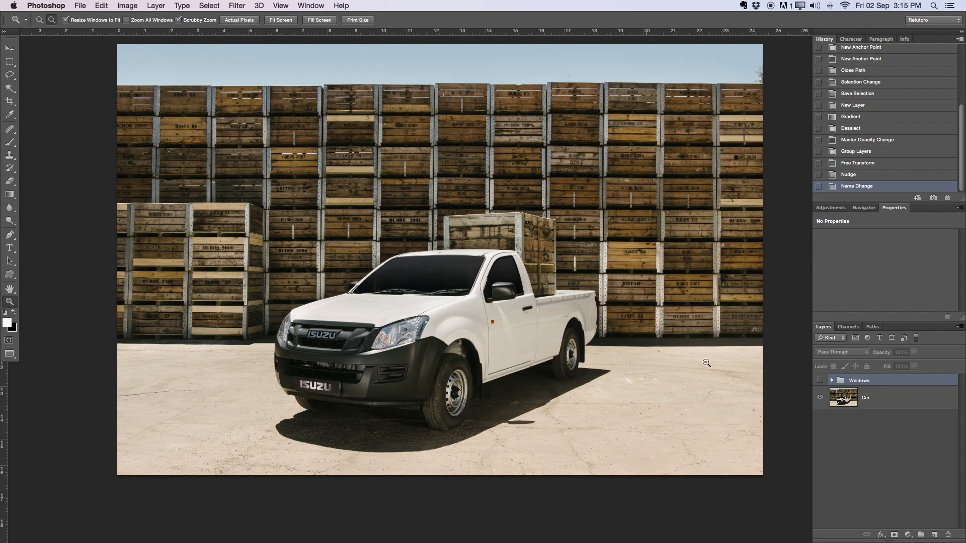
{"action": "left_click", "coordinate": [819, 381]}
{"action": "left_click", "coordinate": [819, 381]}
{"action": "left_click", "coordinate": [457, 281]}
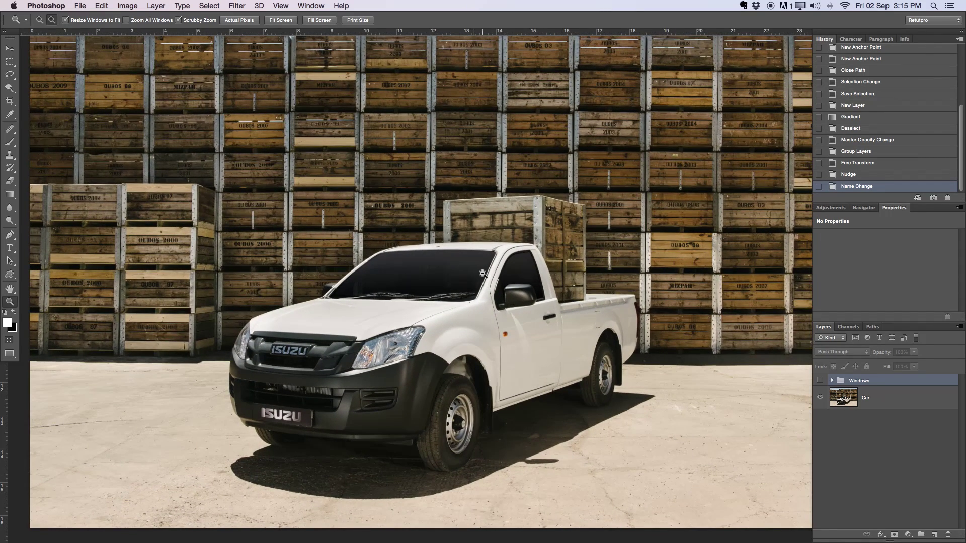
{"action": "left_click_drag", "start_coordinate": [487, 276], "coordinate": [476, 275]}
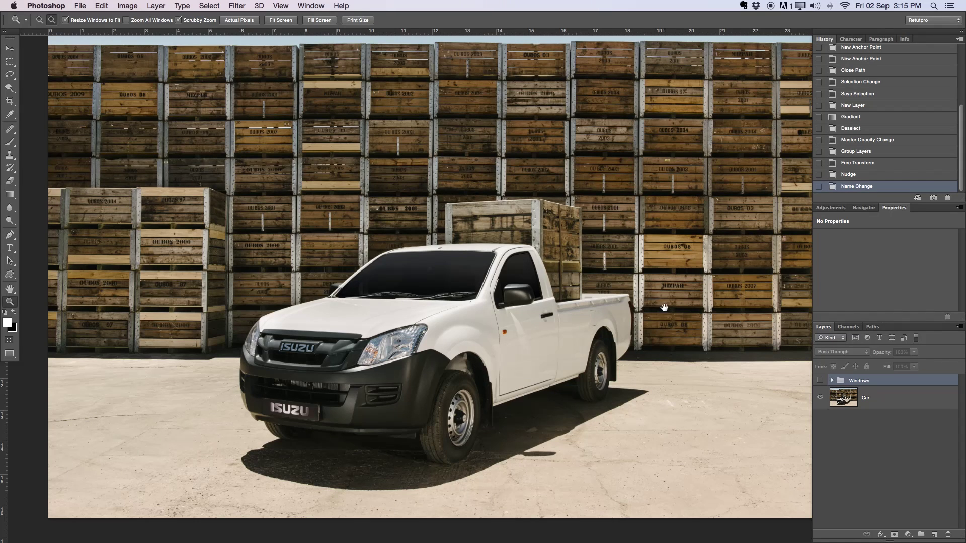
{"action": "left_click_drag", "start_coordinate": [663, 308], "coordinate": [612, 306]}
Toggle the Windows group for a before-and-after check and inspect the layers it contains
{"action": "left_click", "coordinate": [828, 380]}
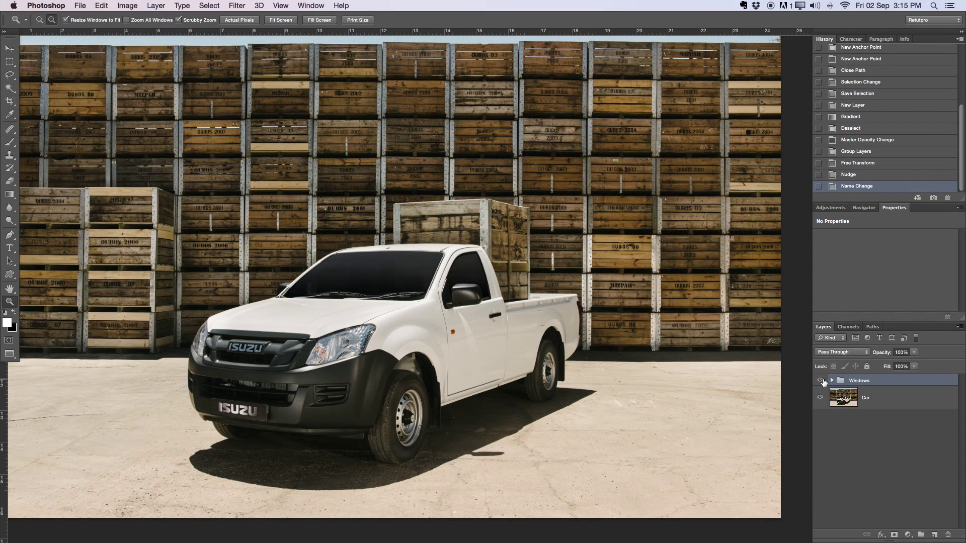
{"action": "left_click", "coordinate": [827, 380]}
{"action": "left_click", "coordinate": [823, 380]}
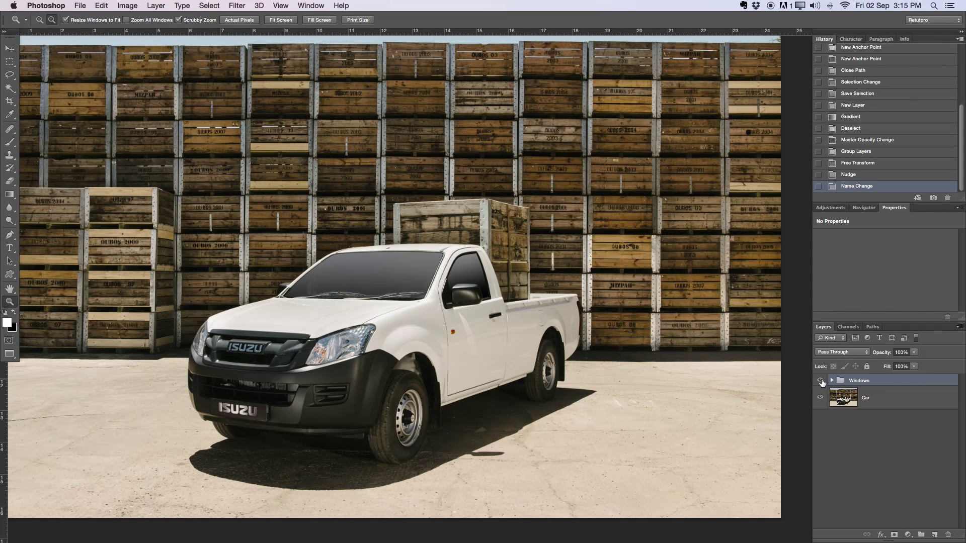
{"action": "left_click", "coordinate": [821, 381]}
{"action": "left_click", "coordinate": [832, 381]}
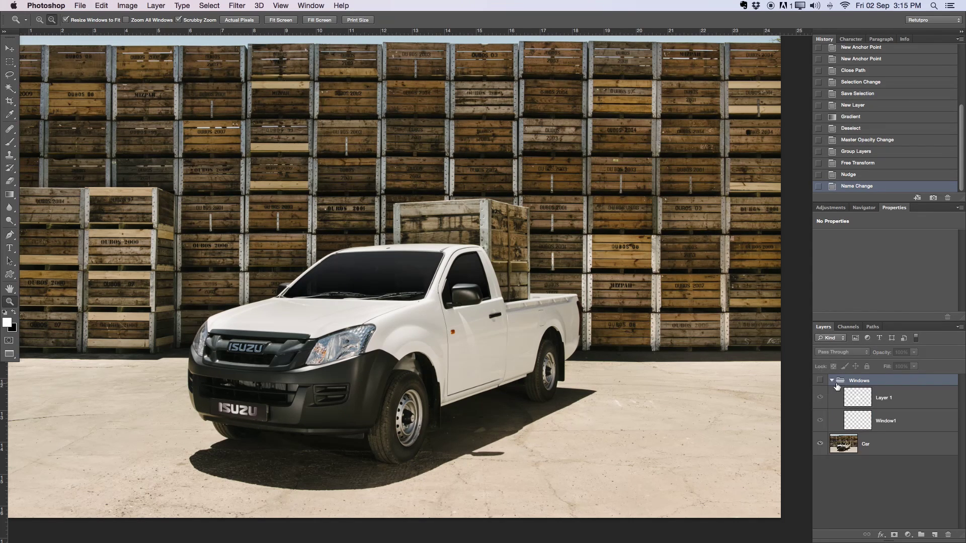
{"action": "left_click", "coordinate": [831, 381]}
Hide the Windows group and make the Car layer active
{"action": "left_click", "coordinate": [820, 380]}
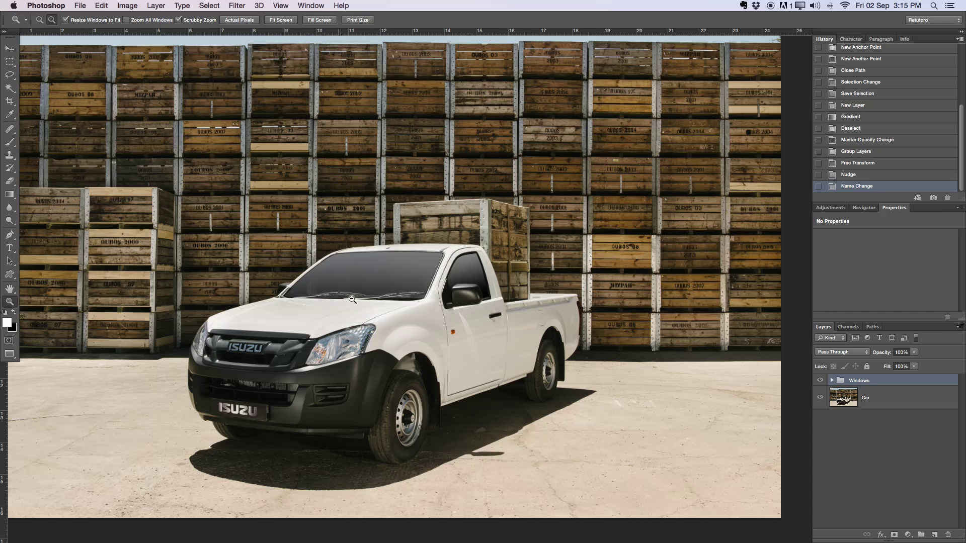
{"action": "left_click", "coordinate": [818, 381]}
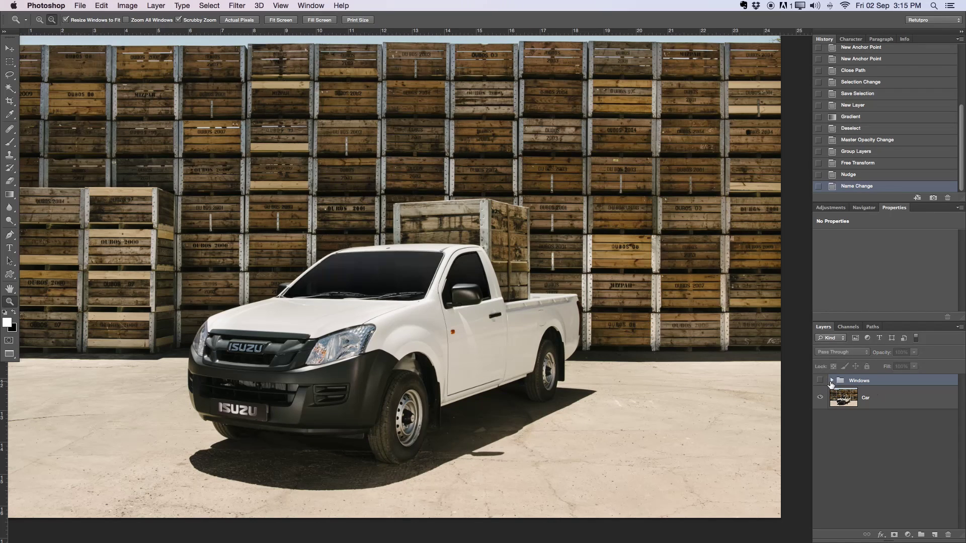
{"action": "left_click", "coordinate": [889, 397]}
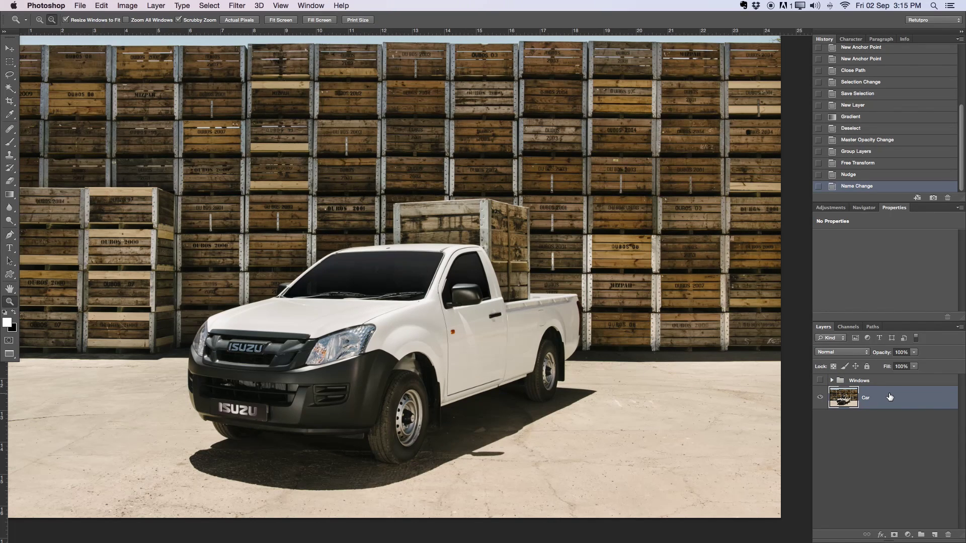
Start a Pen tool path on the side window, running from the gap beside the mirror up to the glass's front corner
{"action": "left_click_drag", "start_coordinate": [504, 286], "coordinate": [572, 233]}
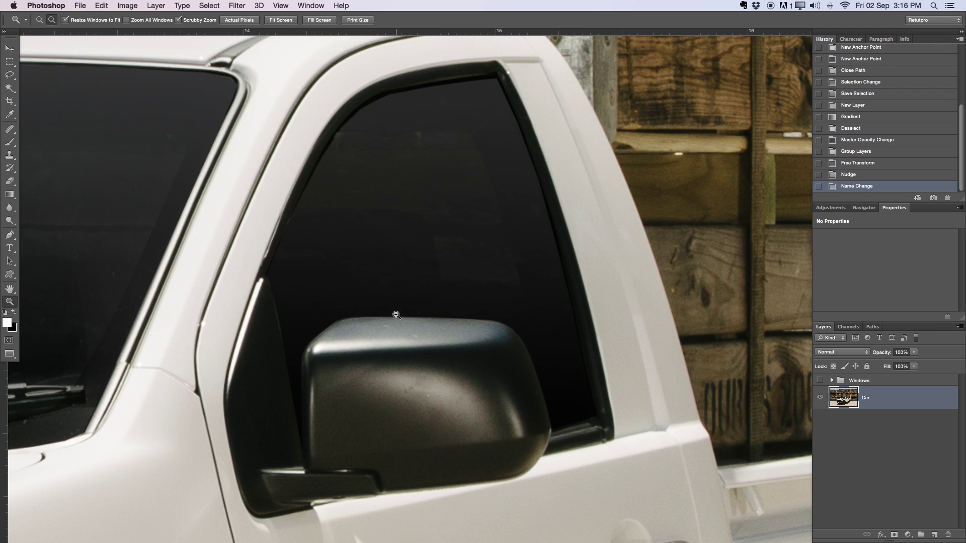
{"action": "left_click", "coordinate": [10, 235]}
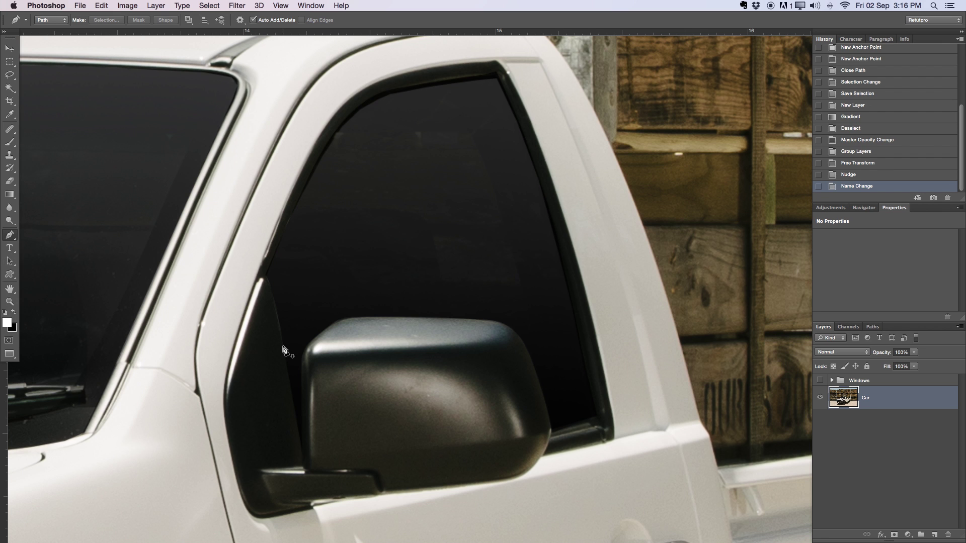
{"action": "scroll", "coordinate": [317, 402], "scroll_direction": "down", "scroll_amount": 3}
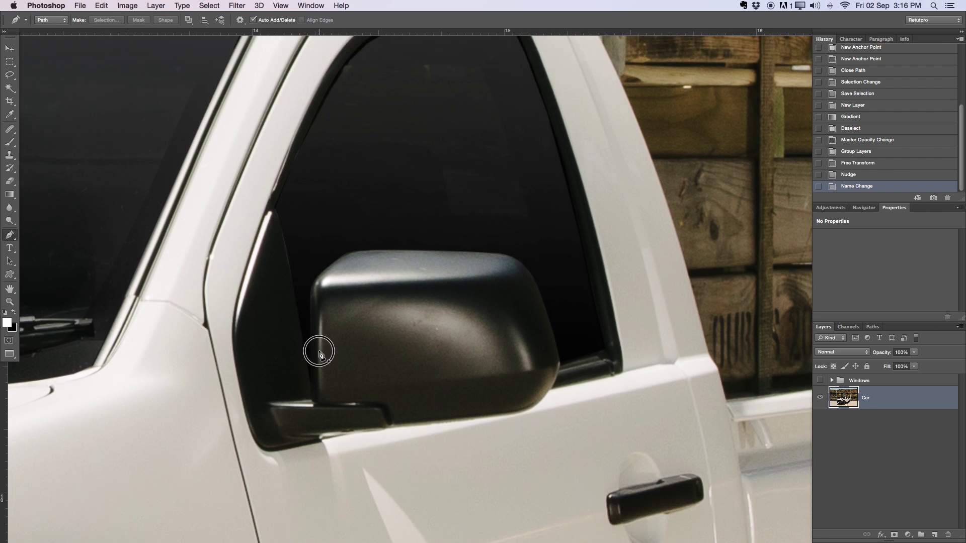
{"action": "left_click", "coordinate": [312, 384]}
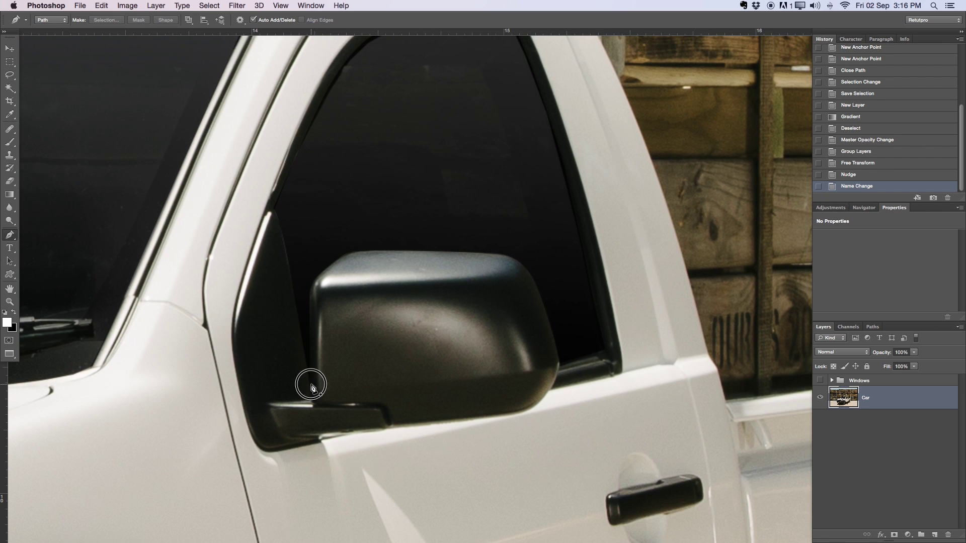
{"action": "left_click", "coordinate": [277, 215]}
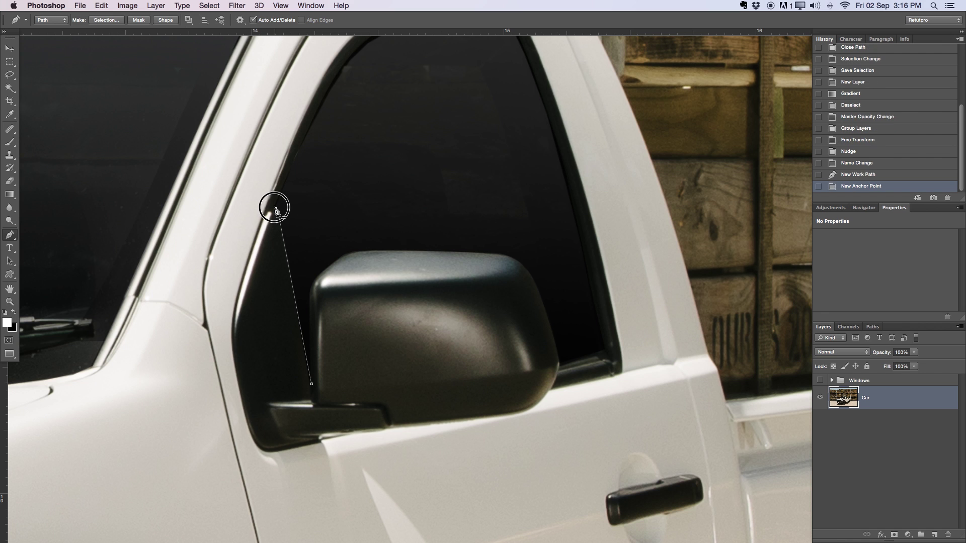
{"action": "left_click", "coordinate": [274, 206]}
{"action": "left_click_drag", "start_coordinate": [275, 208], "coordinate": [282, 190]}
{"action": "left_click_drag", "start_coordinate": [387, 162], "coordinate": [381, 296]}
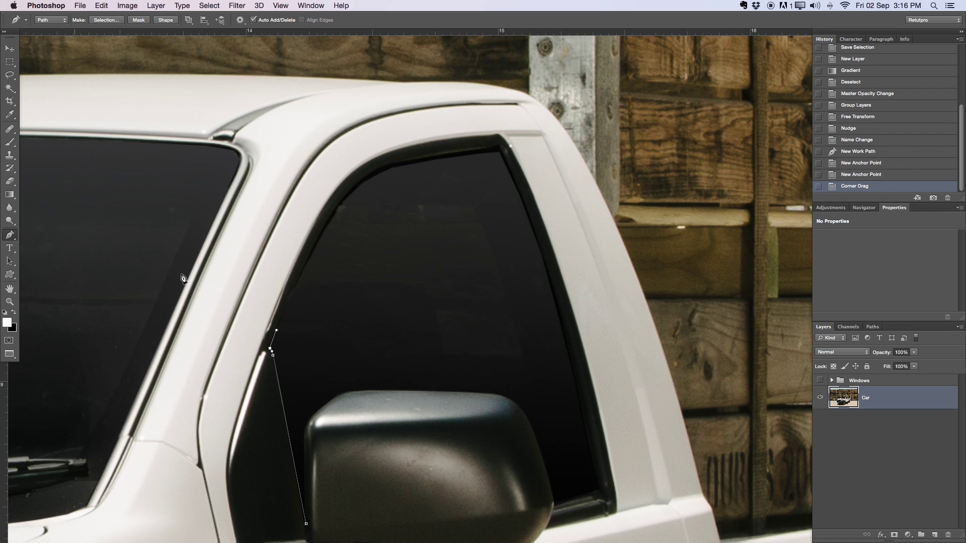
Continue the path along the glass's curved upper edge, around the upper rear corner and onto the rear edge
{"action": "left_click_drag", "start_coordinate": [329, 224], "coordinate": [339, 207]}
{"action": "scroll", "coordinate": [382, 272], "scroll_direction": "up", "scroll_amount": 3}
{"action": "left_click_drag", "start_coordinate": [399, 215], "coordinate": [438, 207]}
{"action": "left_click", "coordinate": [504, 199]}
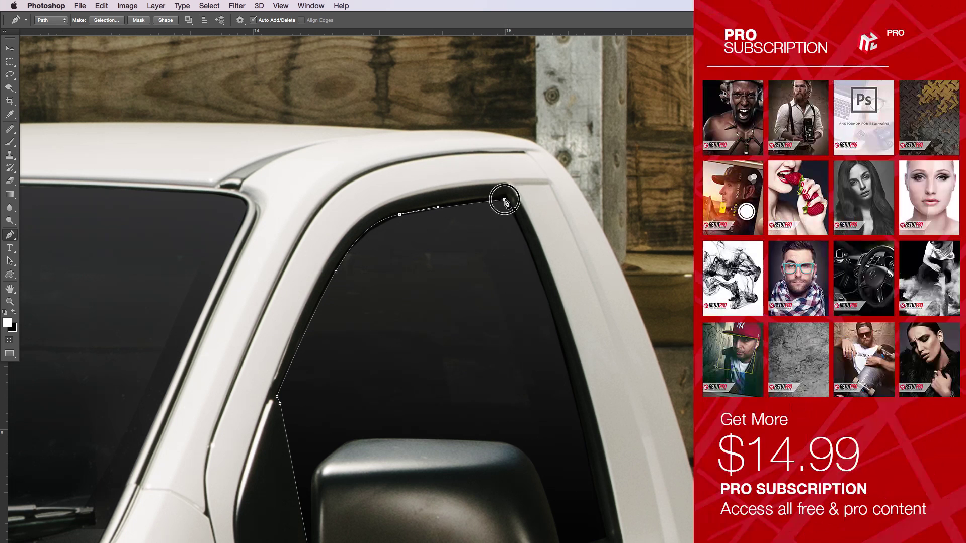
{"action": "left_click_drag", "start_coordinate": [536, 254], "coordinate": [510, 239]}
{"action": "left_click_drag", "start_coordinate": [527, 300], "coordinate": [478, 216]}
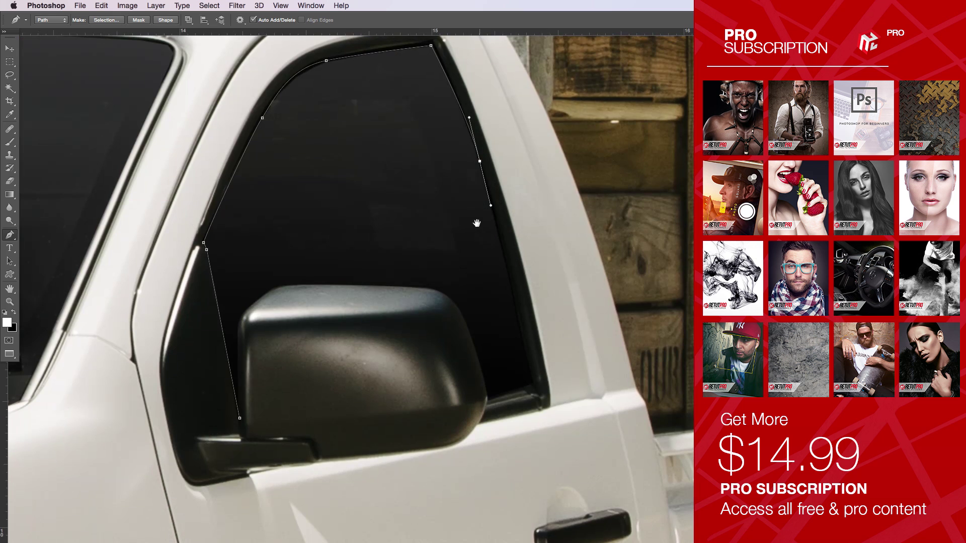
Trace the path down to the lower rear corner, around the top of the side mirror, and close it
{"action": "left_click", "coordinate": [518, 320]}
{"action": "left_click", "coordinate": [533, 383]}
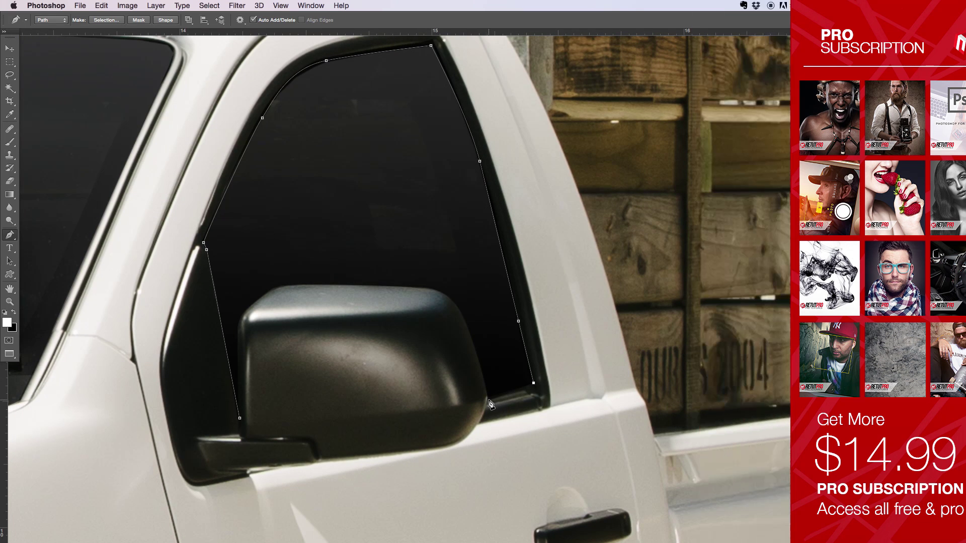
{"action": "left_click", "coordinate": [487, 399]}
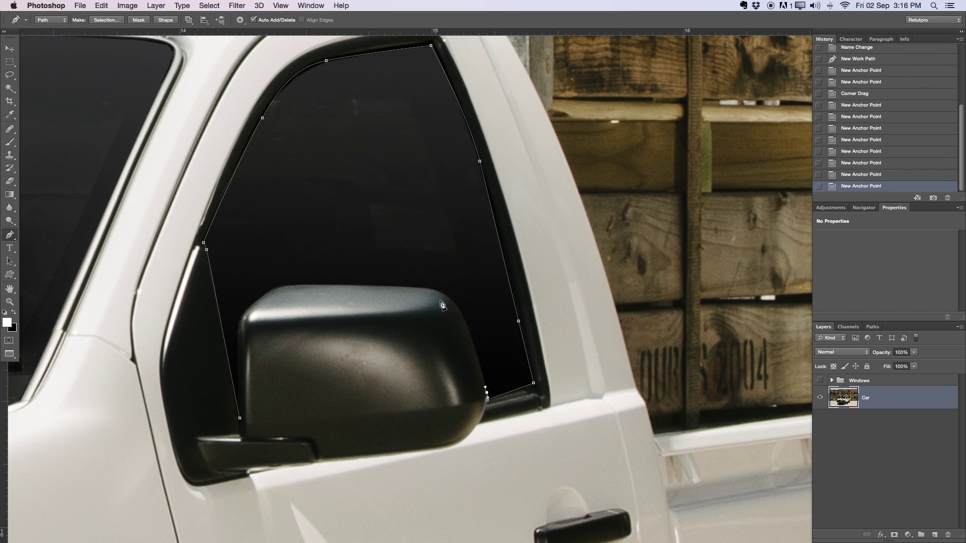
{"action": "left_click_drag", "start_coordinate": [459, 310], "coordinate": [386, 287]}
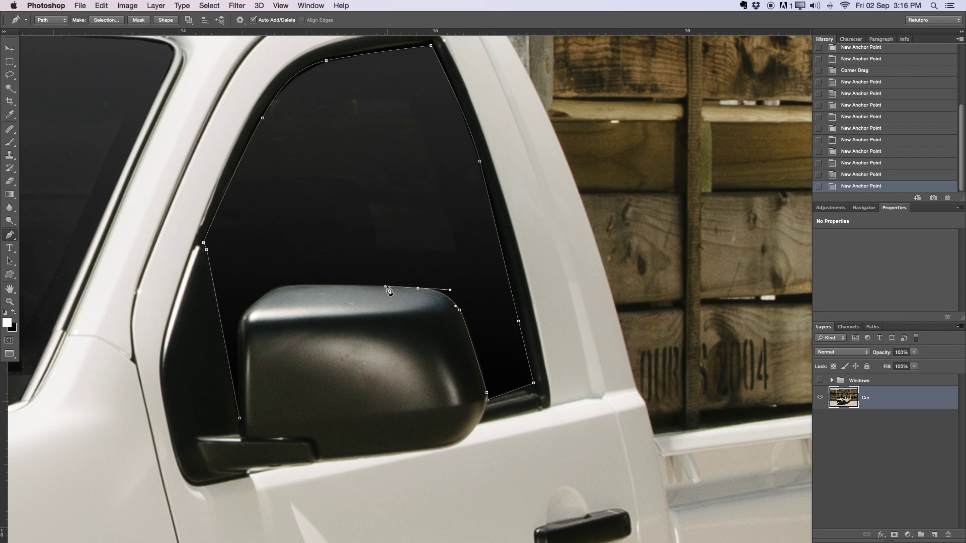
{"action": "left_click_drag", "start_coordinate": [292, 285], "coordinate": [237, 357]}
{"action": "left_click", "coordinate": [268, 292]}
{"action": "left_click", "coordinate": [240, 418]}
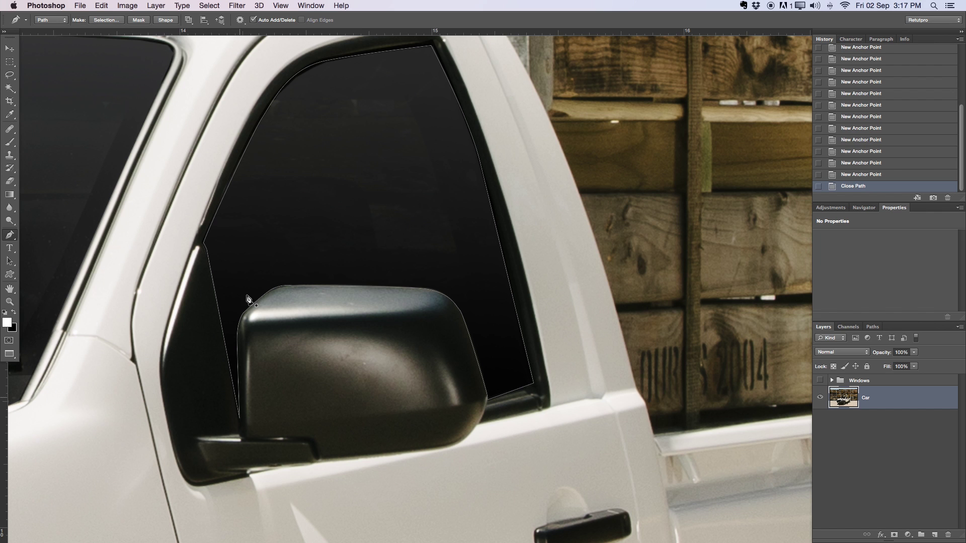
Convert the side window path into a new anti-aliased selection with a feather radius of 0 pixels
{"action": "key", "text": "z"}
{"action": "left_click_drag", "start_coordinate": [443, 234], "coordinate": [412, 235]}
{"action": "left_click", "coordinate": [412, 234], "text": "alt"}
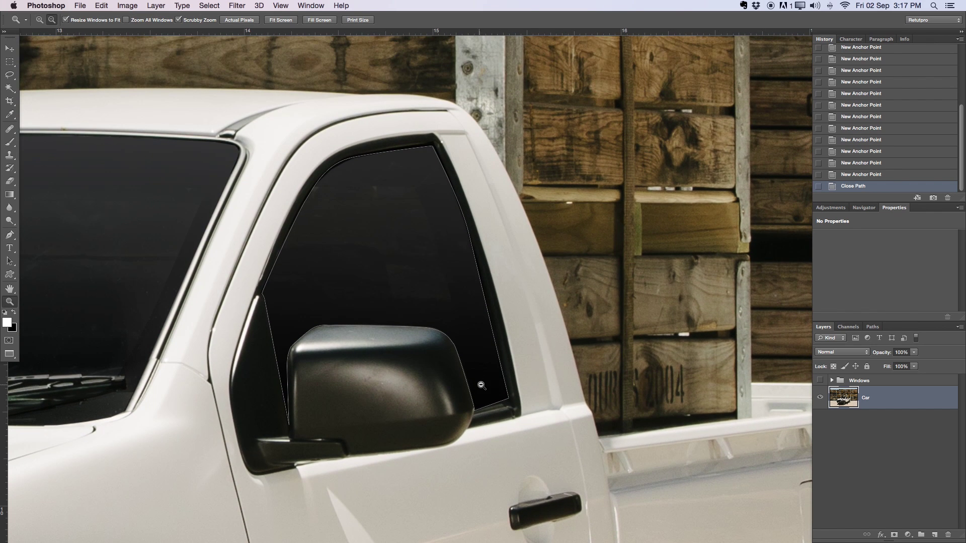
{"action": "left_click", "coordinate": [395, 304], "text": "alt"}
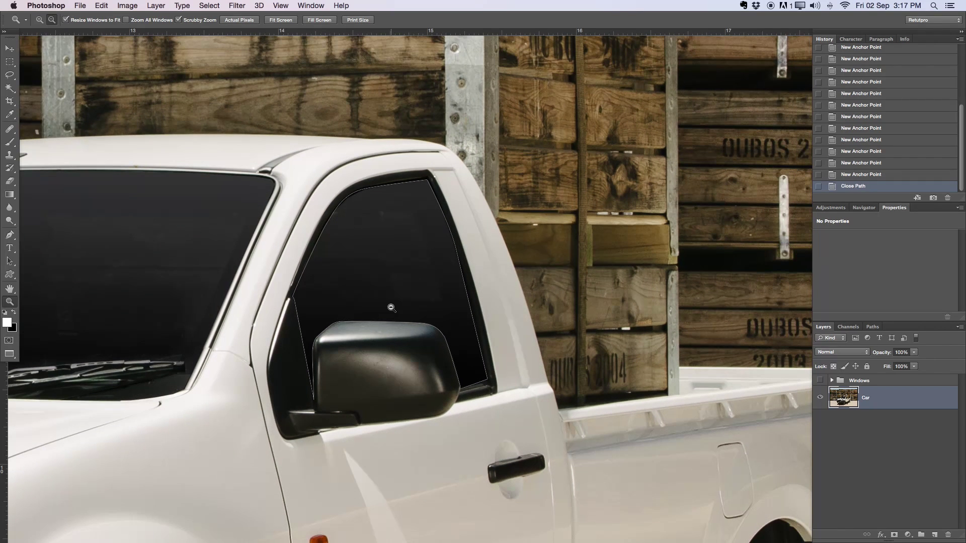
{"action": "left_click", "coordinate": [11, 236]}
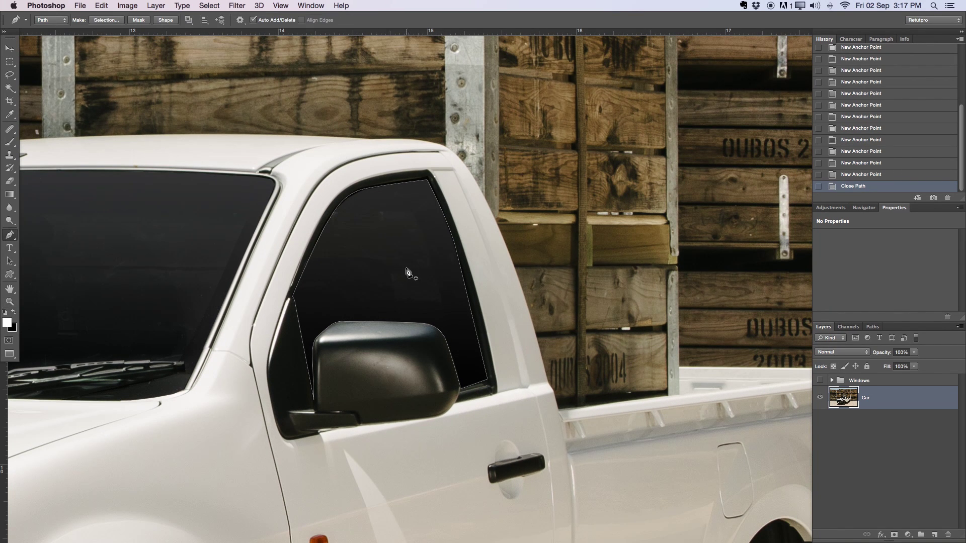
{"action": "right_click", "coordinate": [408, 271]}
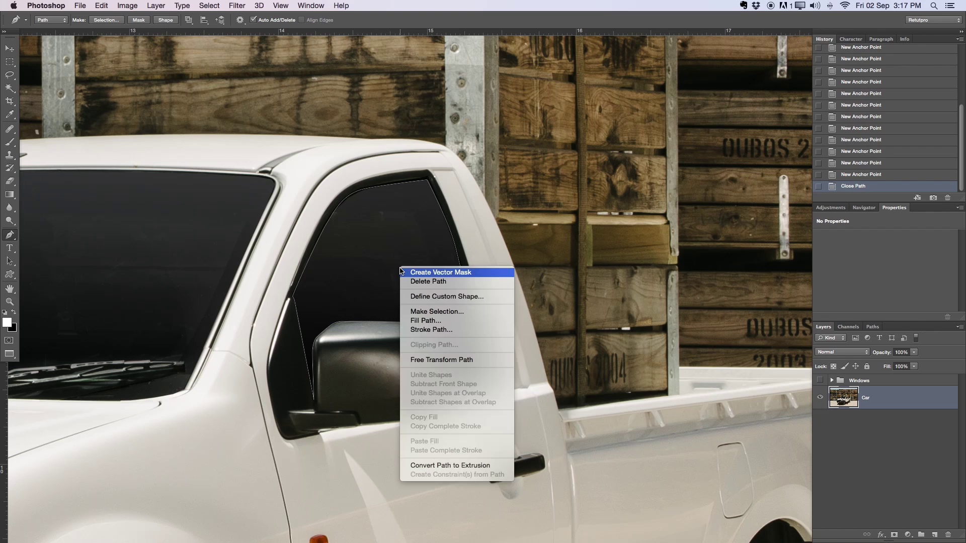
{"action": "left_click", "coordinate": [437, 312]}
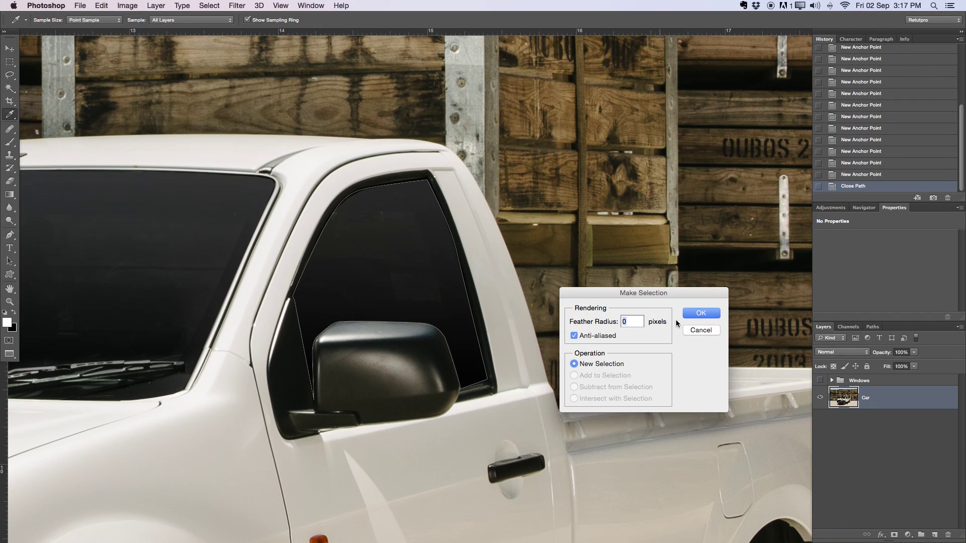
{"action": "left_click", "coordinate": [699, 314]}
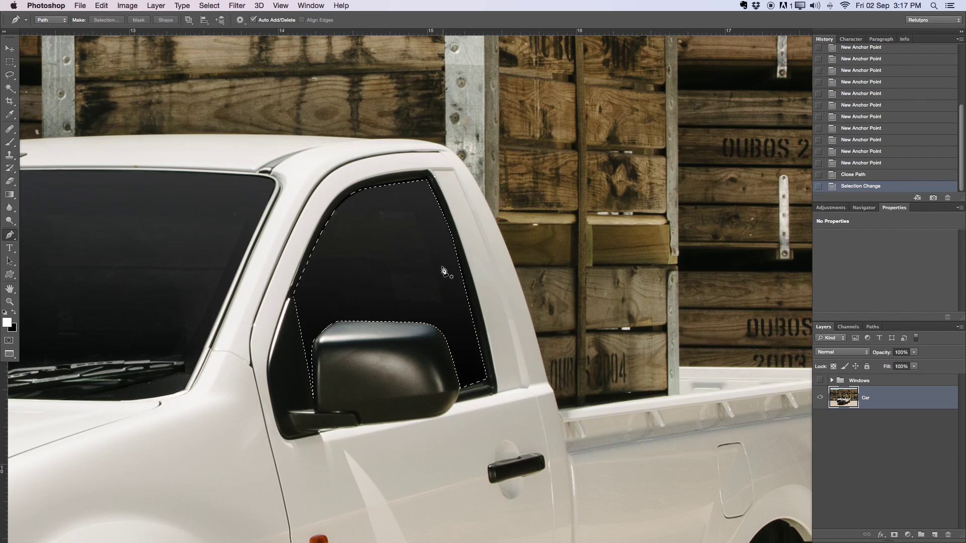
{"action": "key", "text": "z"}
{"action": "left_click_drag", "start_coordinate": [450, 263], "coordinate": [393, 260]}
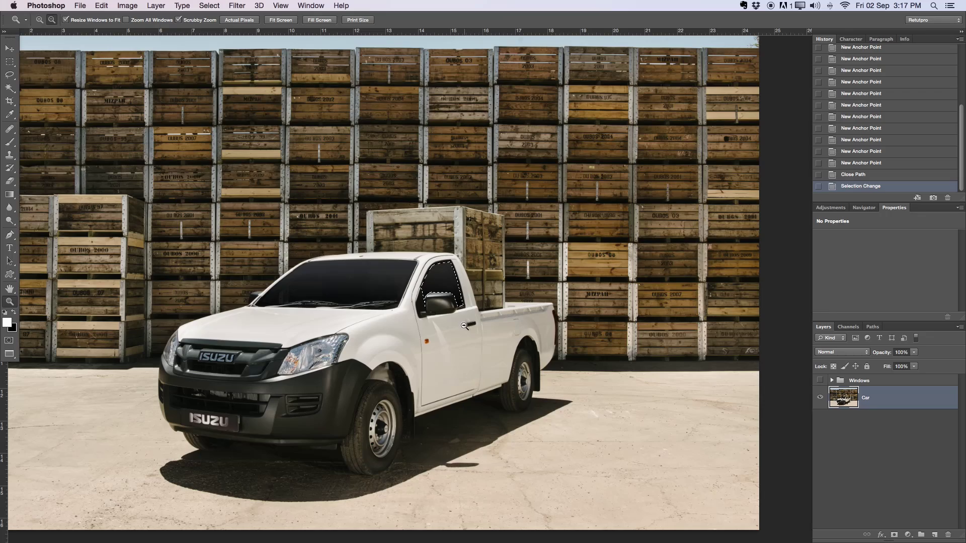
Save the side window selection as a new channel named Window_3
{"action": "left_click_drag", "start_coordinate": [465, 328], "coordinate": [511, 271]}
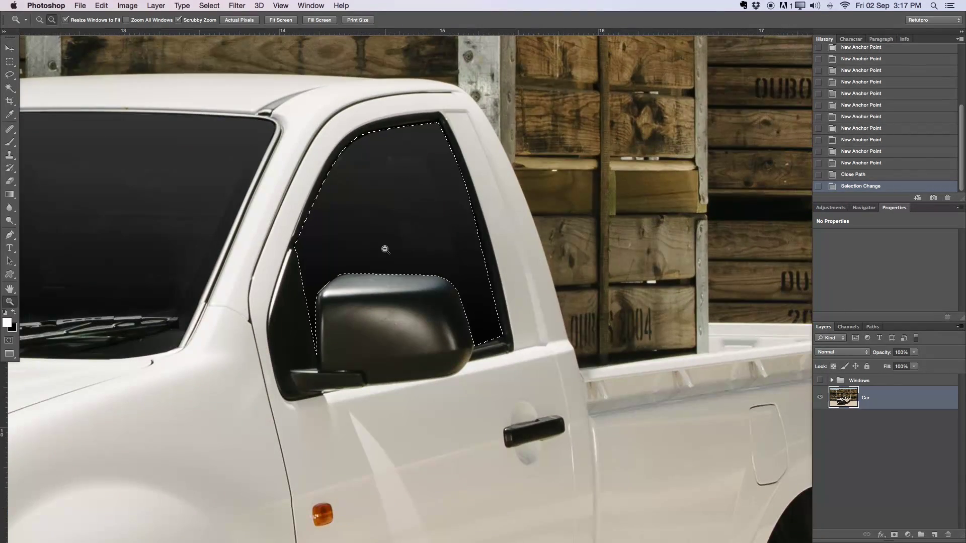
{"action": "left_click", "coordinate": [9, 60]}
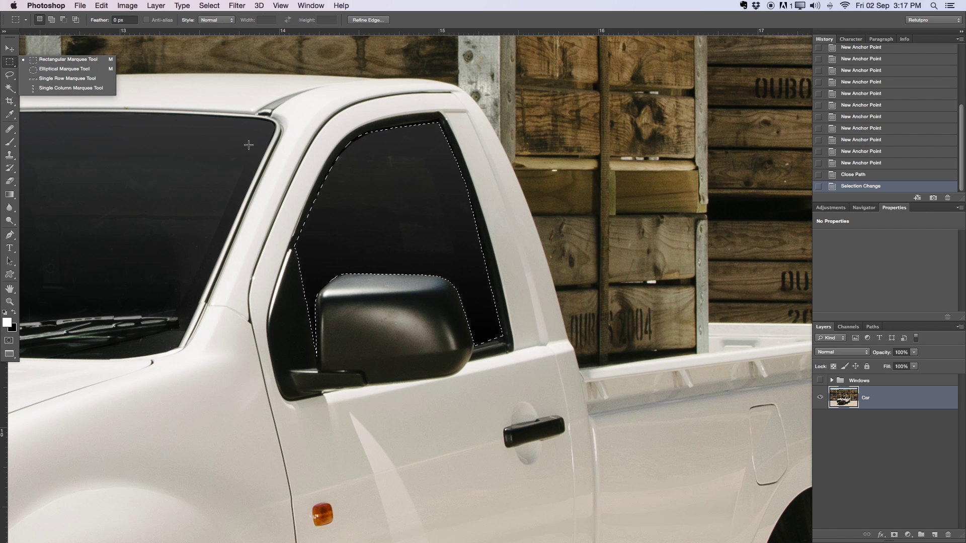
{"action": "left_click", "coordinate": [387, 174]}
{"action": "right_click", "coordinate": [386, 175]}
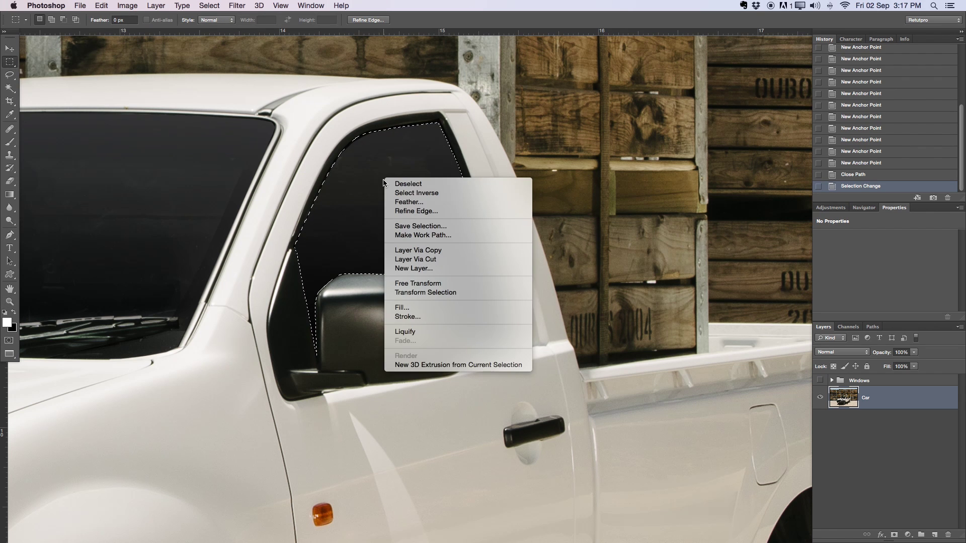
{"action": "left_click", "coordinate": [411, 227]}
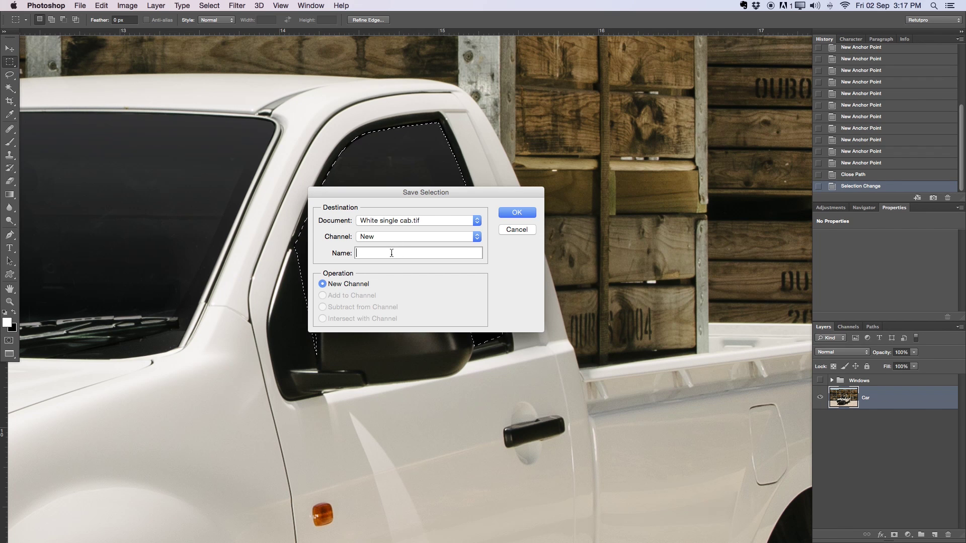
{"action": "type", "text": "Window_ 3"}
{"action": "left_click", "coordinate": [420, 237]}
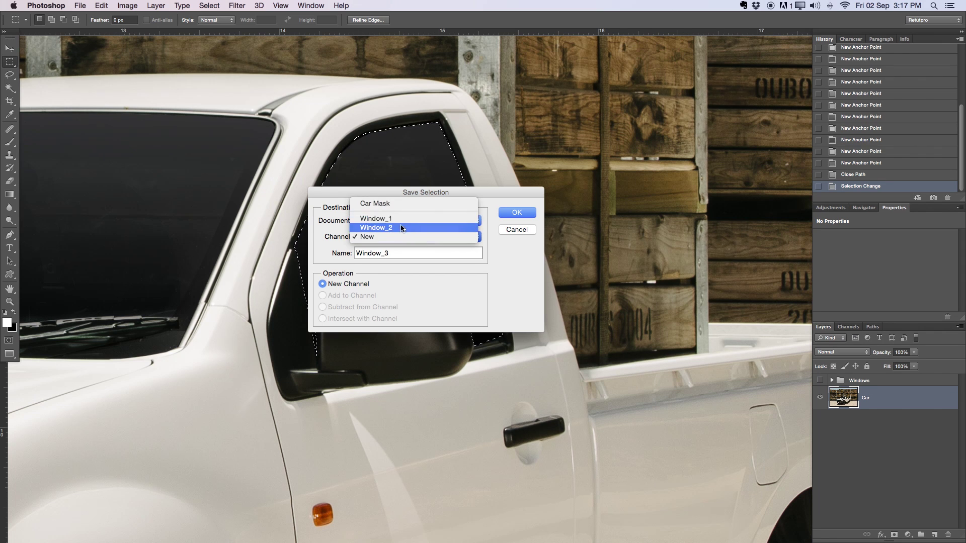
{"action": "left_click", "coordinate": [411, 250]}
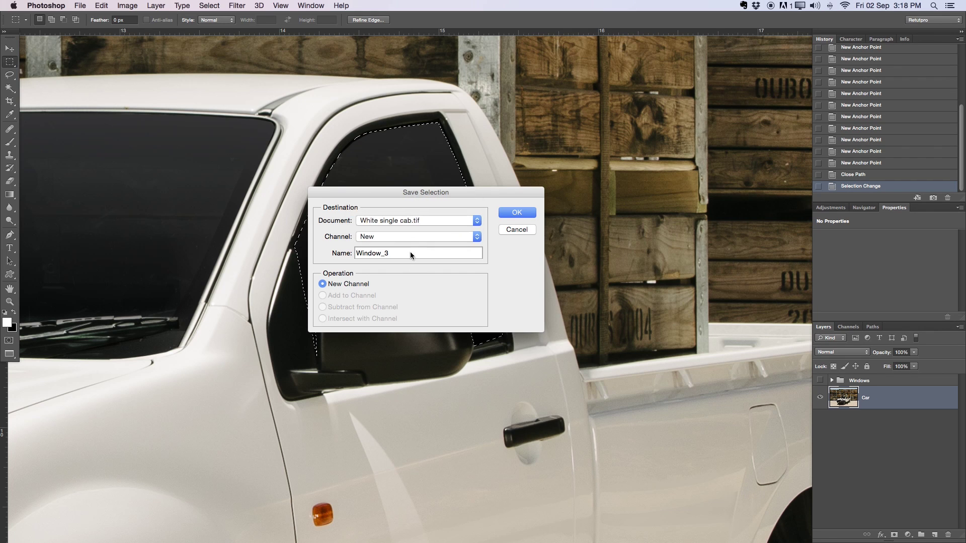
{"action": "left_click", "coordinate": [518, 213]}
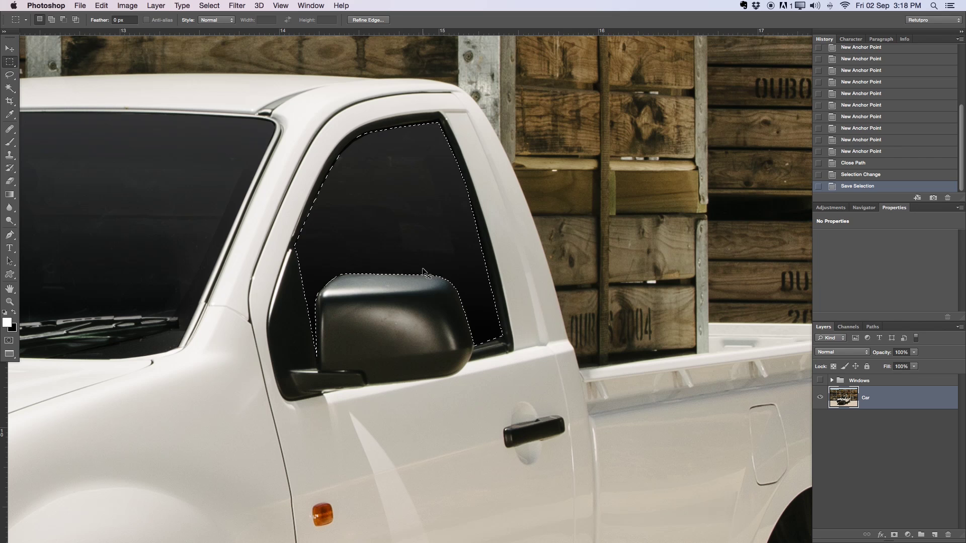
Clear the selection and load it again from the saved Window_3 channel as a new selection
{"action": "key", "text": "super+d"}
{"action": "key", "text": "z"}
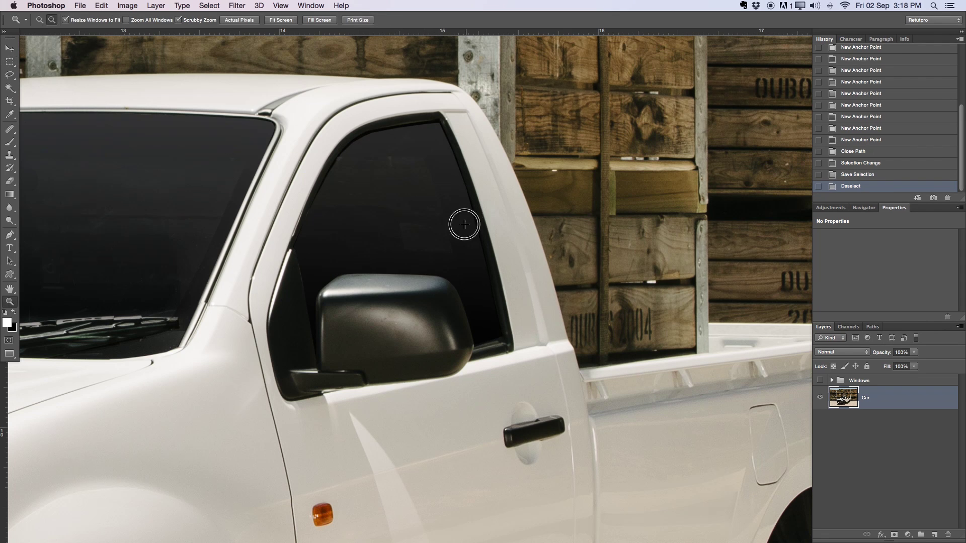
{"action": "left_click", "coordinate": [461, 253], "text": "alt"}
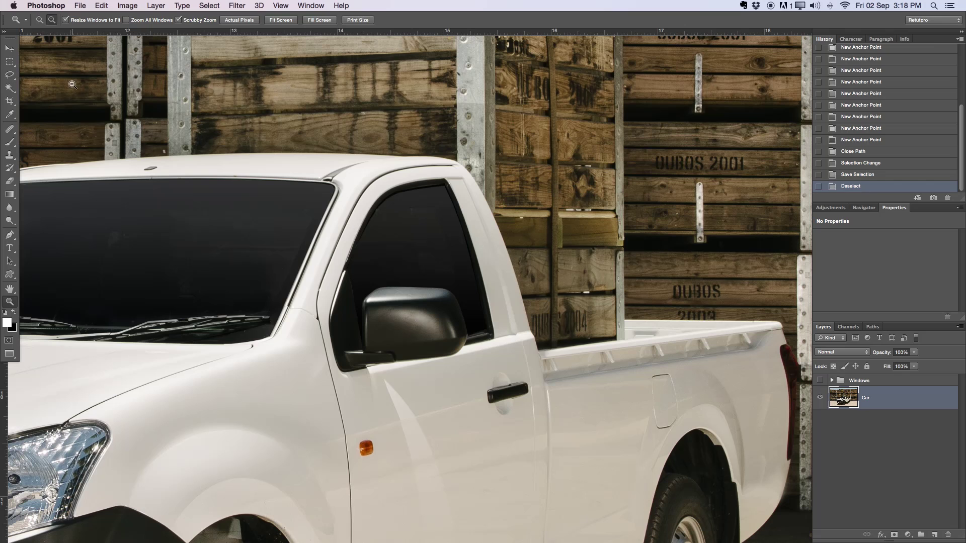
{"action": "left_click", "coordinate": [9, 61]}
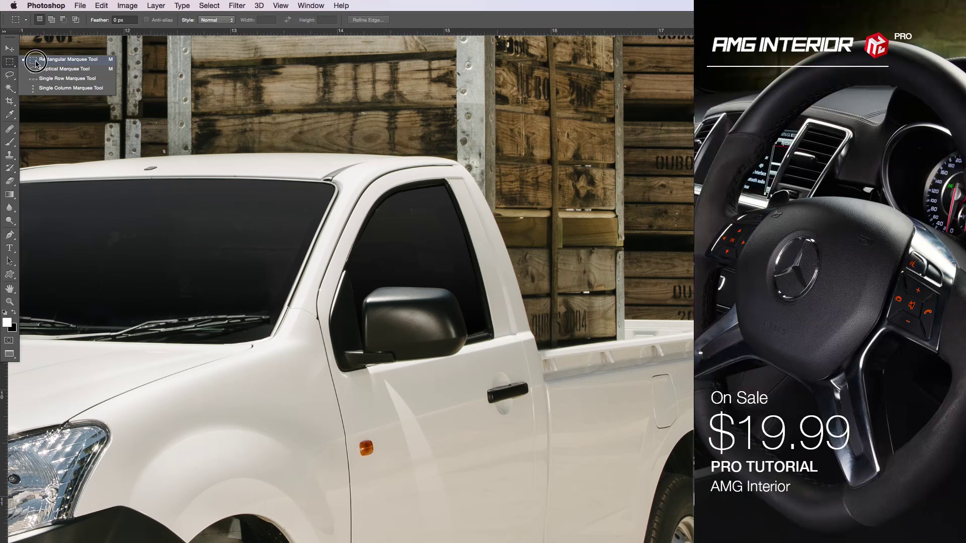
{"action": "left_click", "coordinate": [31, 62]}
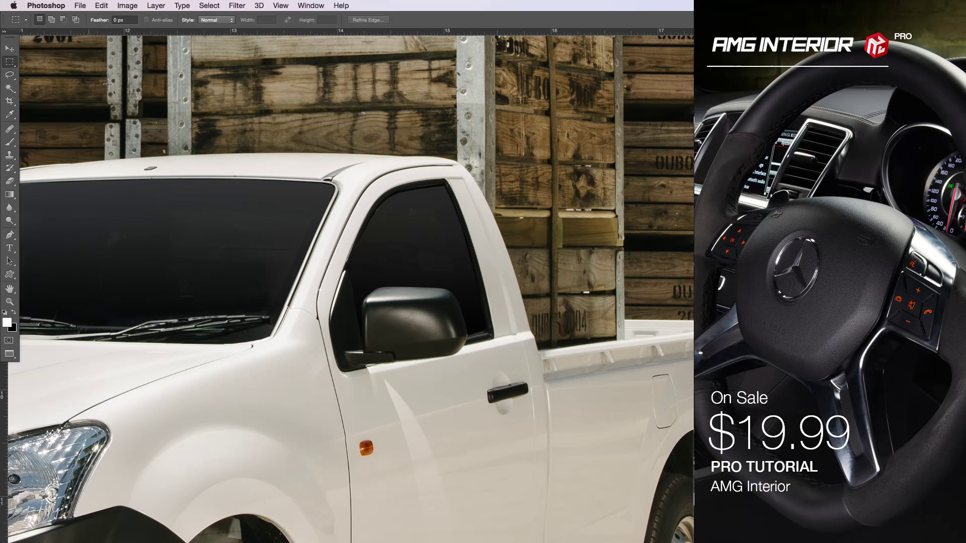
{"action": "right_click", "coordinate": [345, 204]}
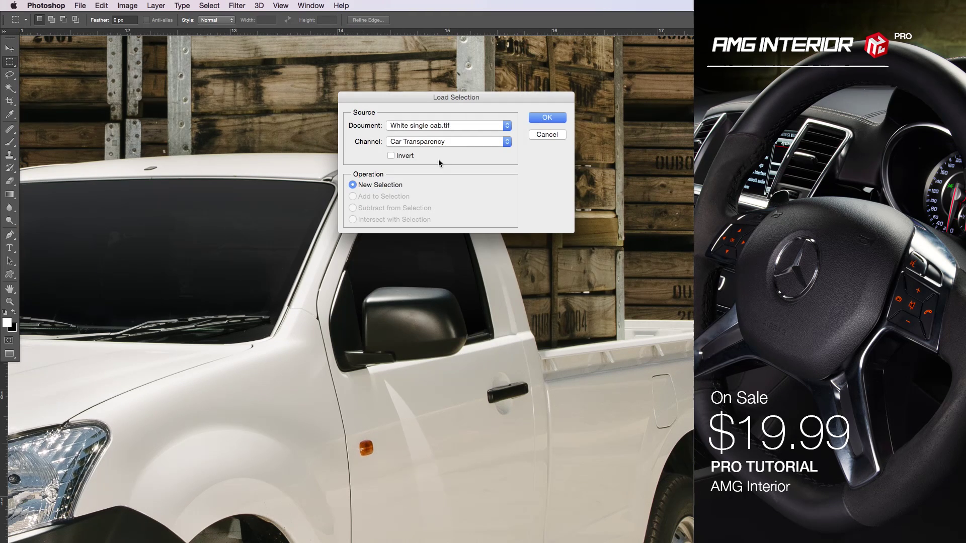
{"action": "left_click", "coordinate": [430, 142]}
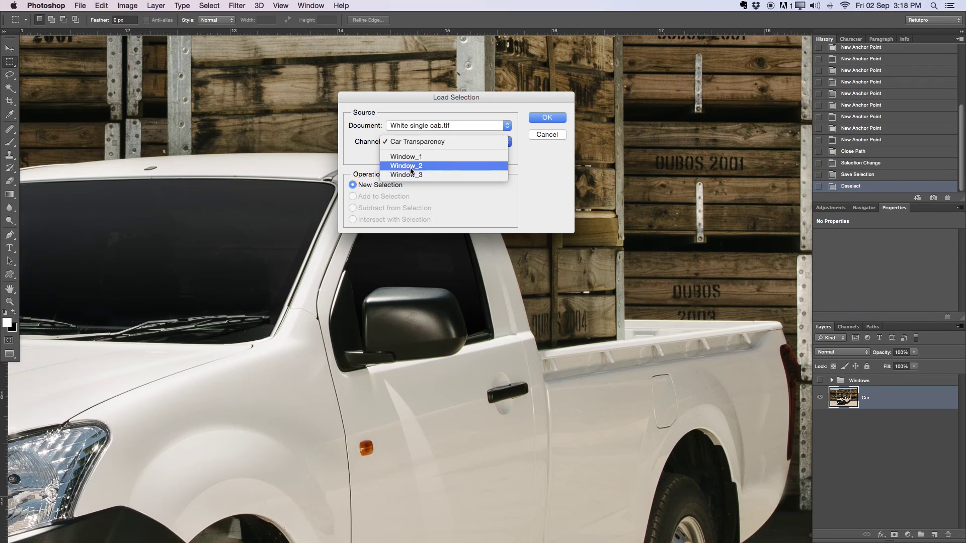
{"action": "left_click", "coordinate": [409, 174]}
{"action": "left_click", "coordinate": [553, 119]}
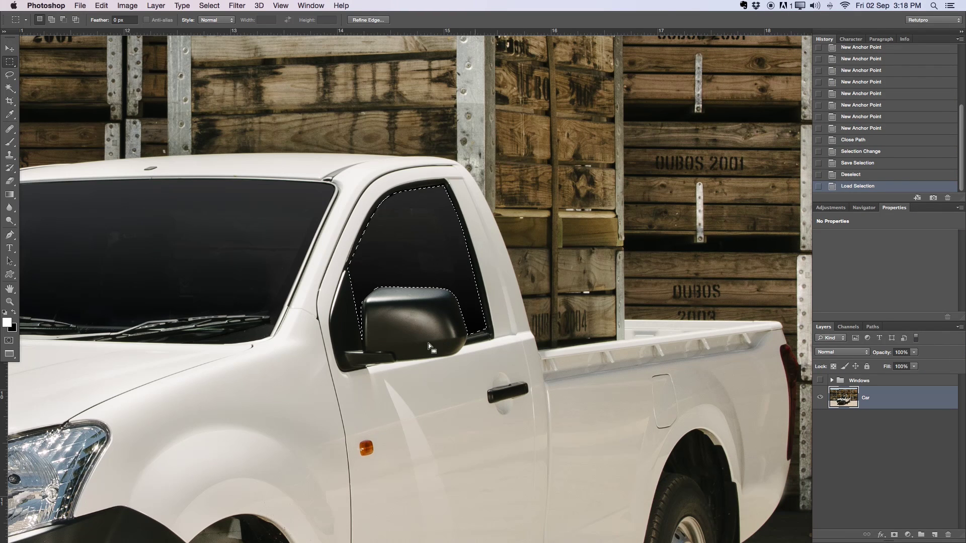
Create a new layer above the Windows group and name it Window 1
{"action": "left_click", "coordinate": [932, 535]}
{"action": "mouse_move", "coordinate": [878, 400]}
{"action": "left_mouse_down"}
{"action": "mouse_move", "coordinate": [880, 380]}
{"action": "mouse_move", "coordinate": [885, 387]}
{"action": "left_mouse_up"}
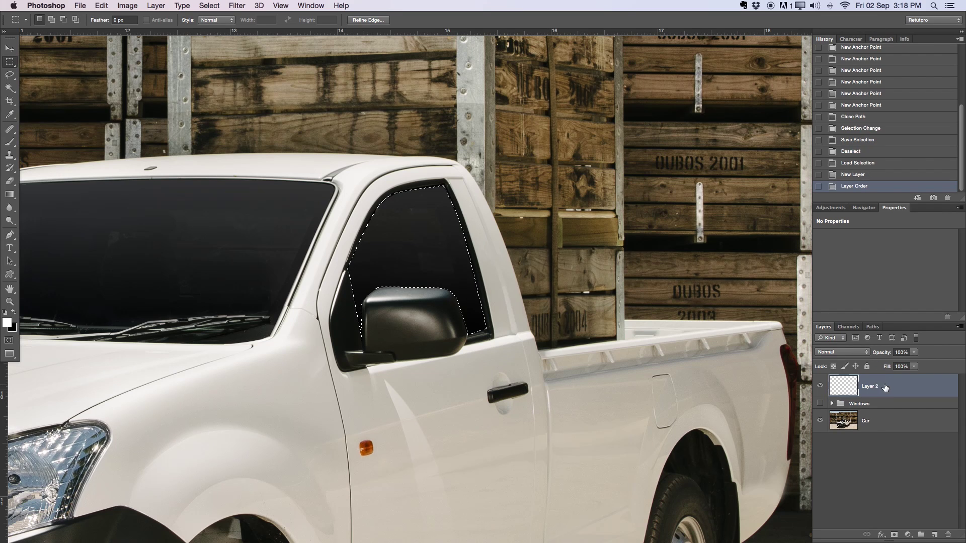
{"action": "double_click", "coordinate": [884, 387]}
{"action": "type", "text": "Window 1"}
{"action": "key", "text": "Return"}
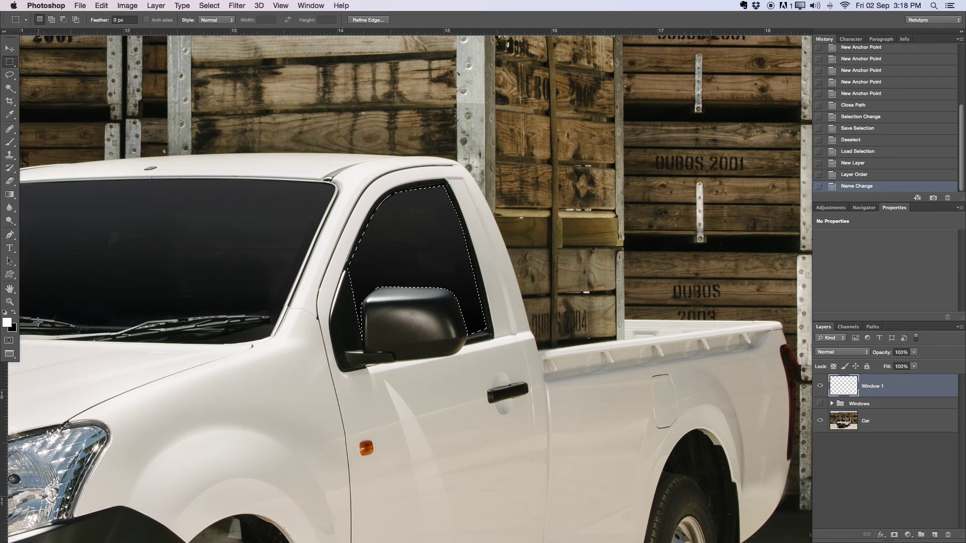
Swap the foreground and background colors back and forth, ending with white as the foreground color
{"action": "left_click", "coordinate": [7, 323]}
{"action": "left_click", "coordinate": [14, 327]}
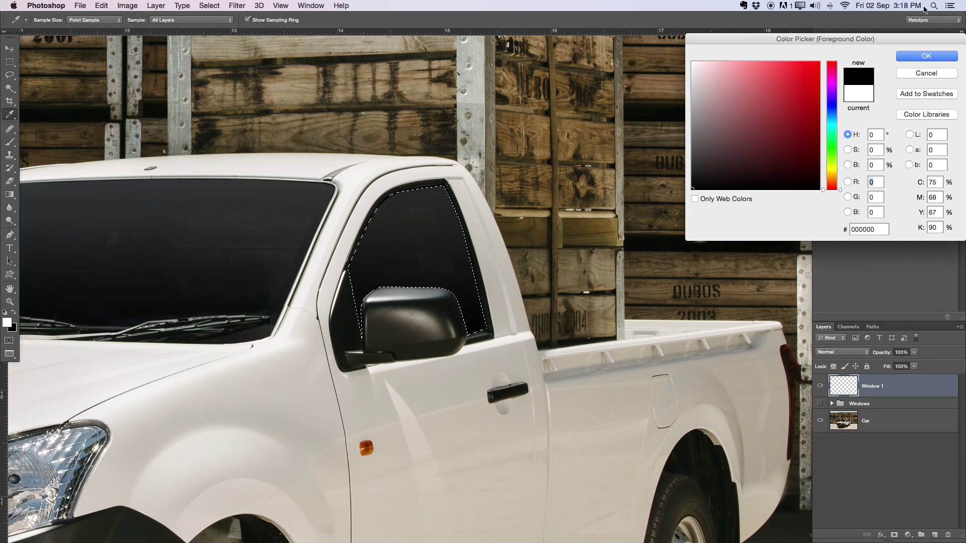
{"action": "left_click", "coordinate": [926, 56]}
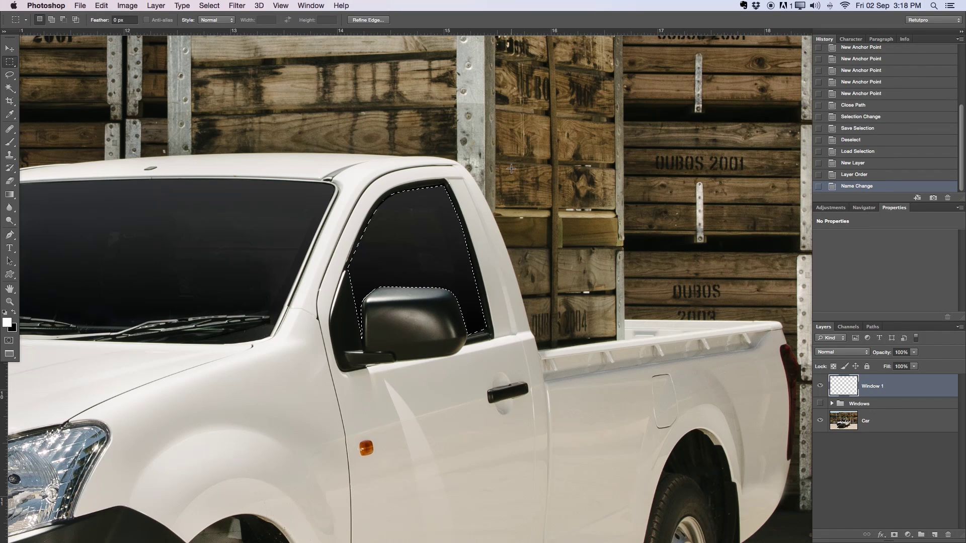
{"action": "key", "text": "x"}
{"action": "key", "text": "x"}
{"action": "key", "text": "x"}
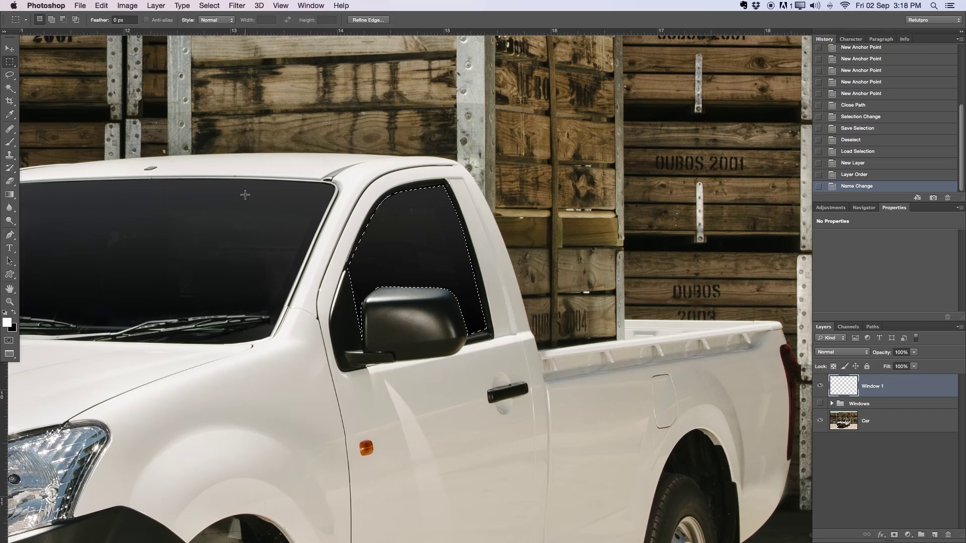
{"action": "key", "text": "x"}
{"action": "key", "text": "x"}
{"action": "key", "text": "x"}
{"action": "key", "text": "x"}
{"action": "key", "text": "x"}
{"action": "key", "text": "x"}
{"action": "key", "text": "x"}
{"action": "key", "text": "x"}
{"action": "key", "text": "x"}
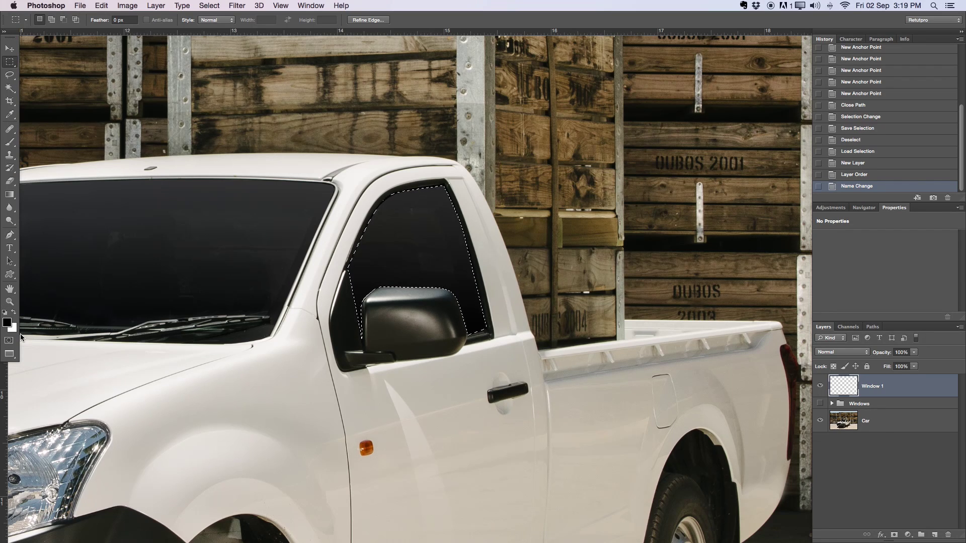
{"action": "key", "text": "x"}
Set the foreground color to the light blue d9e5ff
{"action": "key", "text": "z"}
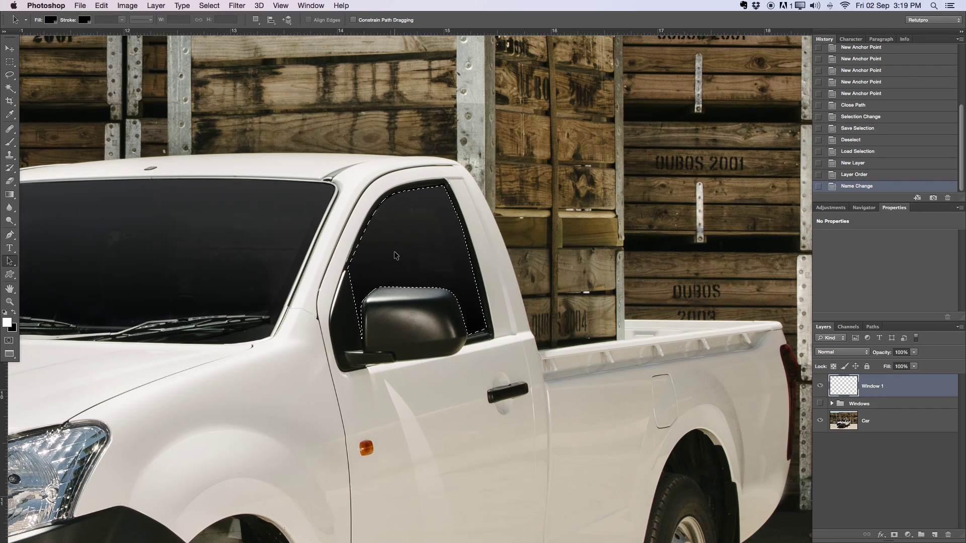
{"action": "left_click_drag", "start_coordinate": [427, 245], "coordinate": [386, 249]}
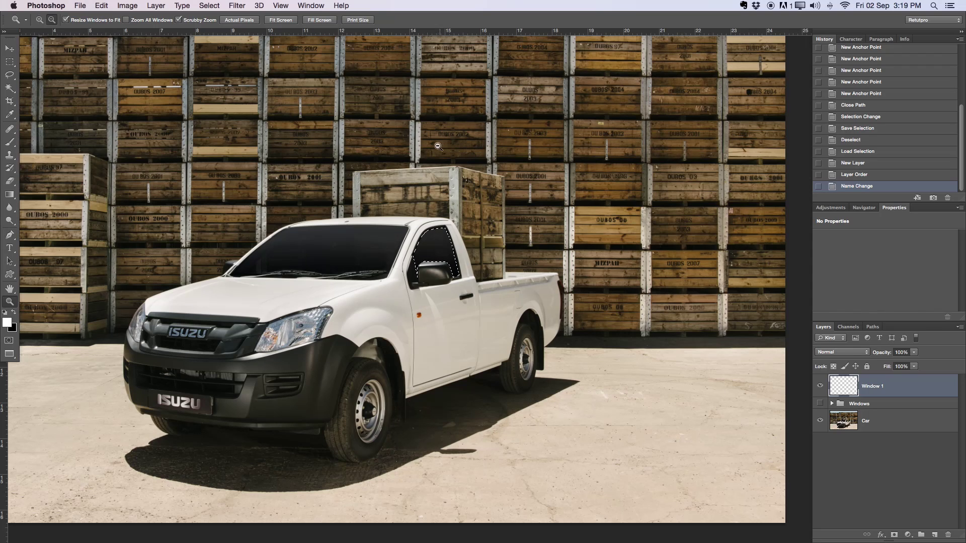
{"action": "left_click", "coordinate": [8, 321]}
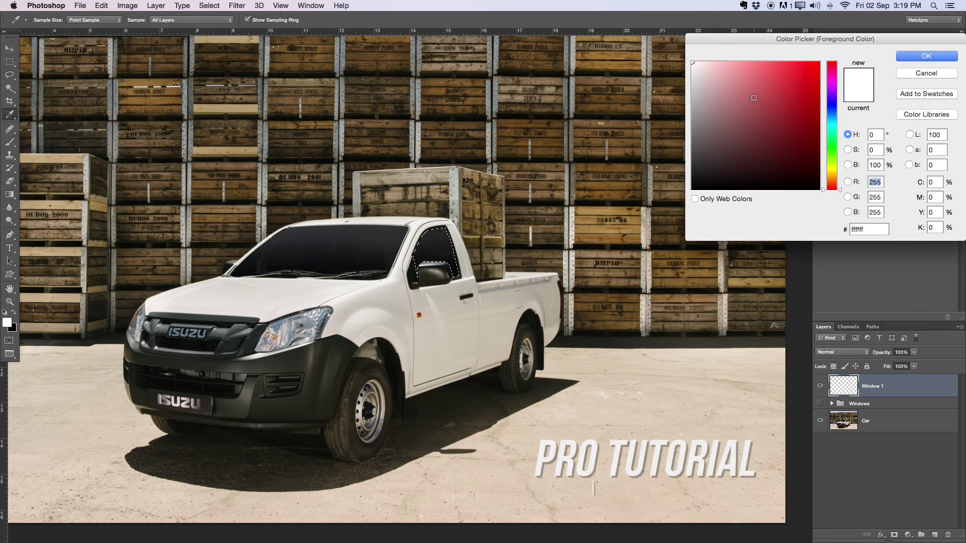
{"action": "left_click_drag", "start_coordinate": [834, 101], "coordinate": [834, 110]}
{"action": "left_click_drag", "start_coordinate": [712, 65], "coordinate": [710, 62]}
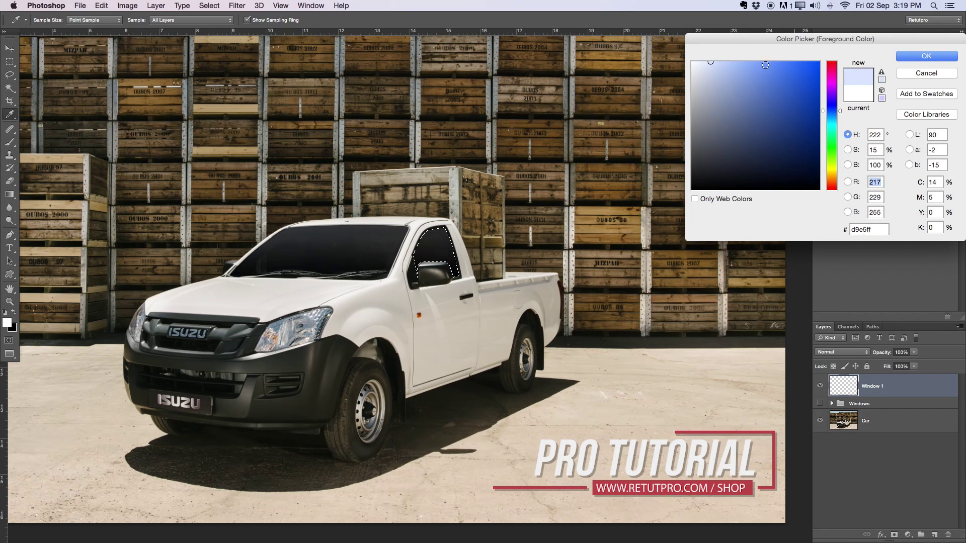
{"action": "left_click", "coordinate": [926, 56]}
Apply a foreground-to-transparent gradient inside the side window selection, fading down toward the mirror, and clear the selection
{"action": "key", "text": "z"}
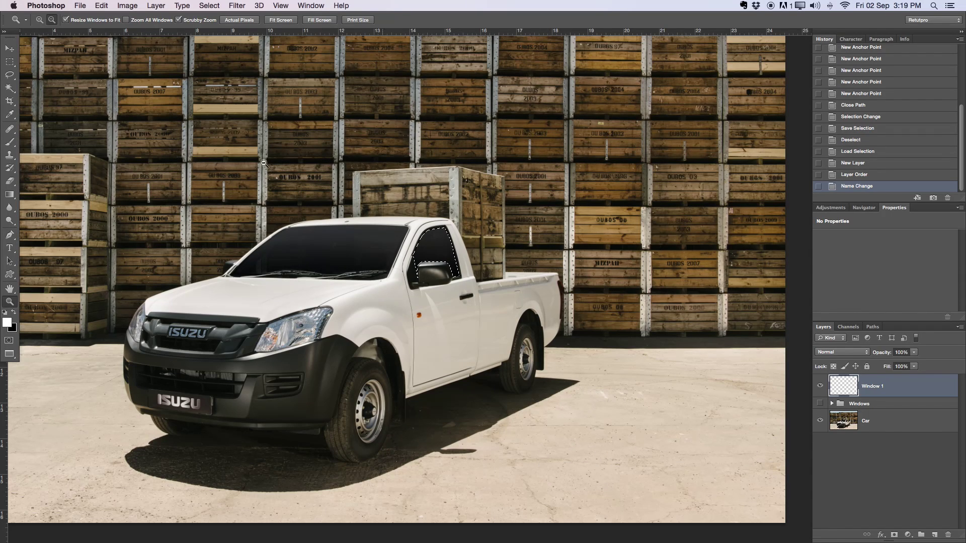
{"action": "left_click", "coordinate": [10, 195]}
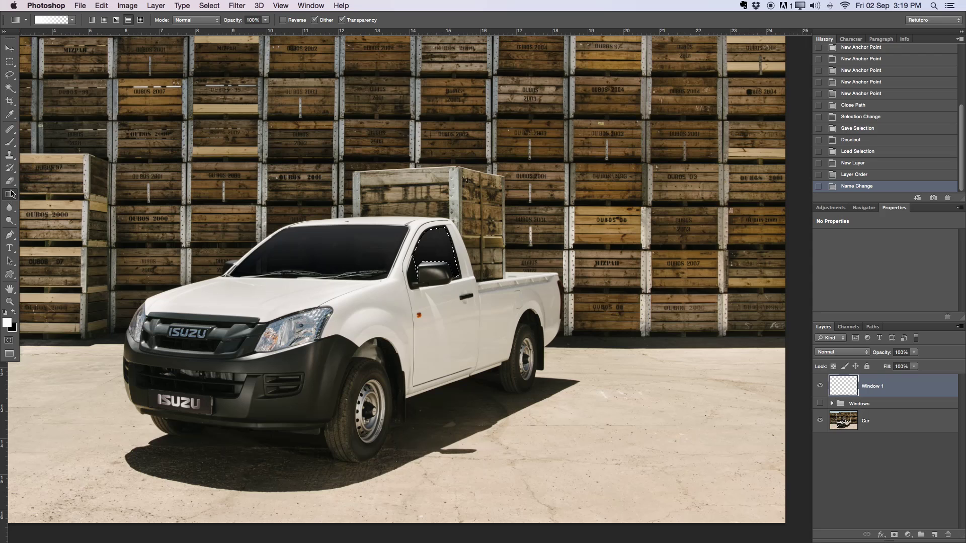
{"action": "left_click", "coordinate": [73, 20]}
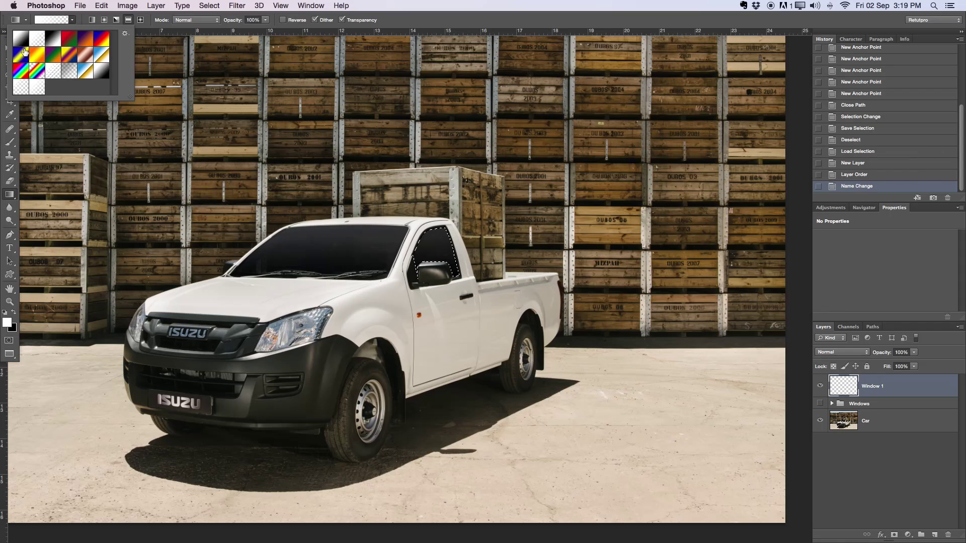
{"action": "left_click", "coordinate": [7, 324]}
{"action": "left_click", "coordinate": [926, 56]}
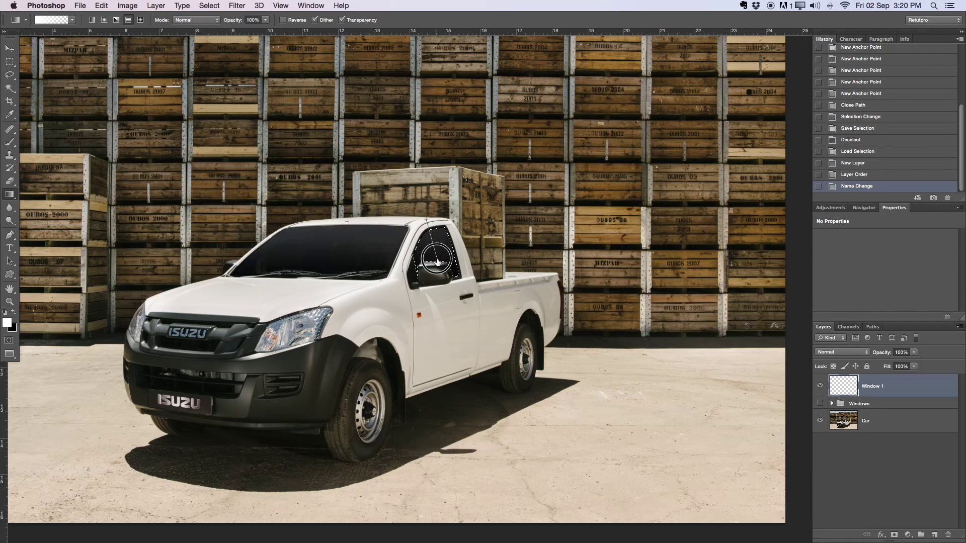
{"action": "left_click_drag", "start_coordinate": [441, 276], "coordinate": [441, 276]}
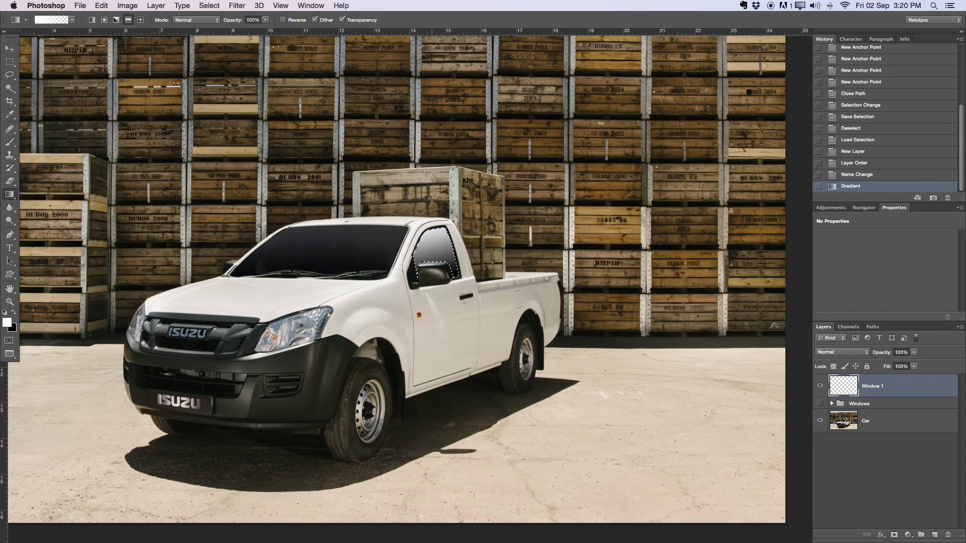
{"action": "key", "text": "super+d"}
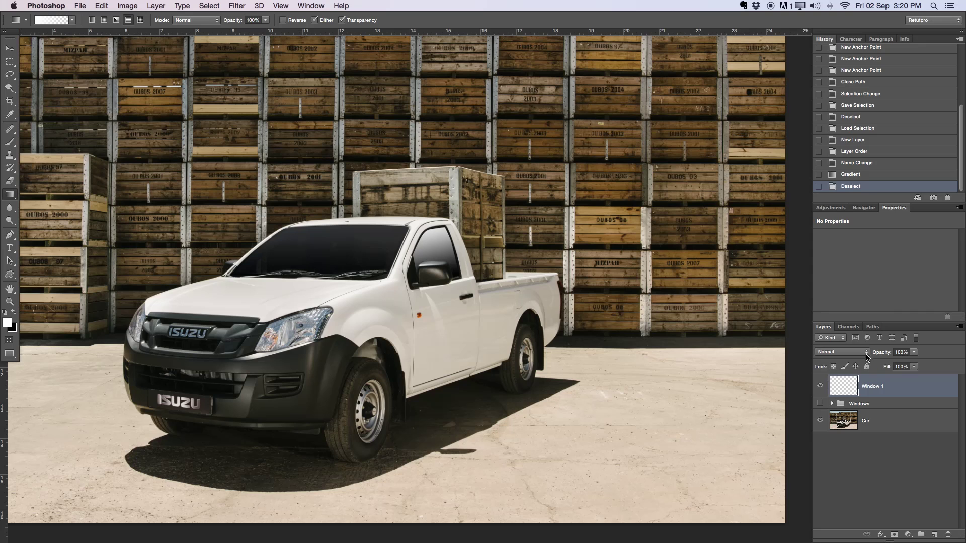
Lower the Window 1 layer's opacity to 41% and add a layer mask to it
{"action": "left_click_drag", "start_coordinate": [878, 355], "coordinate": [847, 354]}
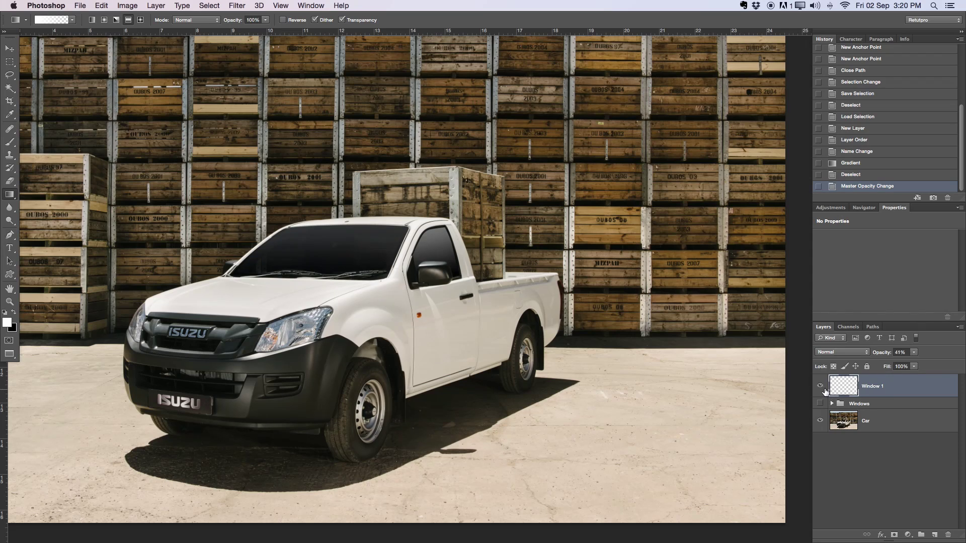
{"action": "left_click", "coordinate": [894, 535]}
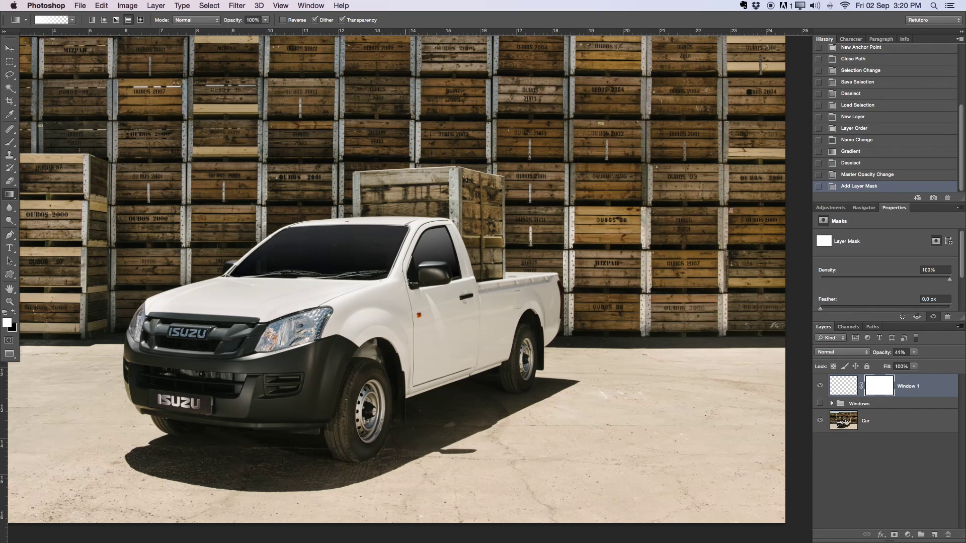
{"action": "key", "text": "z"}
{"action": "left_click_drag", "start_coordinate": [405, 264], "coordinate": [489, 357]}
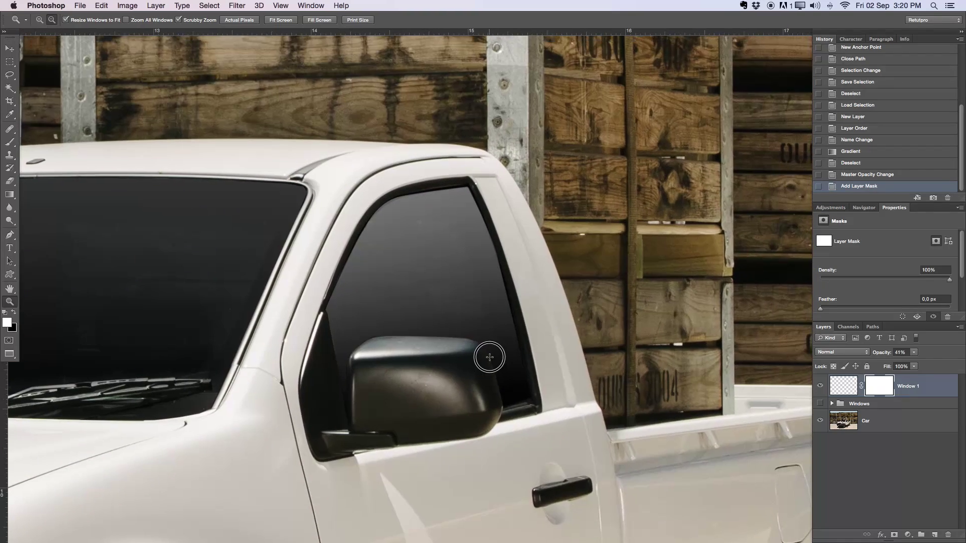
{"action": "left_click_drag", "start_coordinate": [404, 210], "coordinate": [393, 187]}
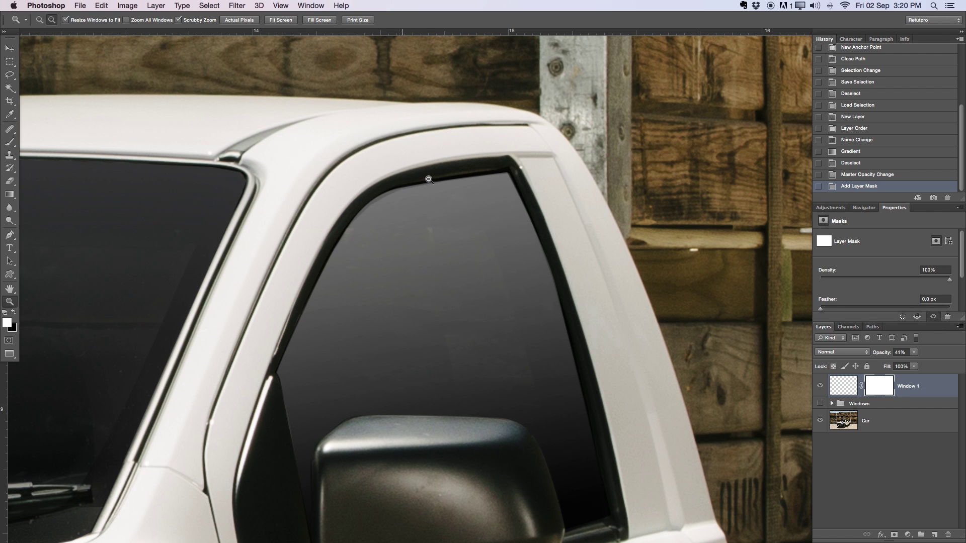
{"action": "left_click_drag", "start_coordinate": [544, 429], "coordinate": [538, 258]}
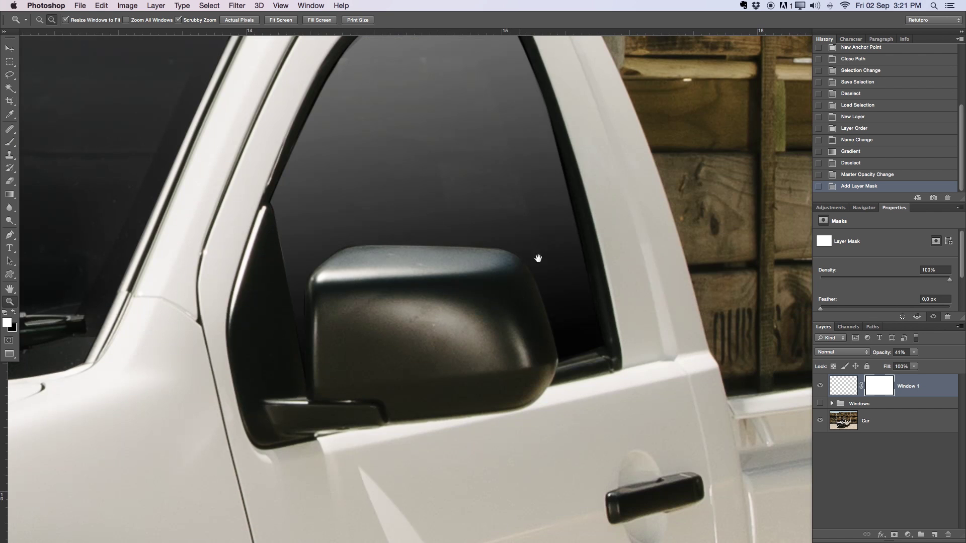
Load the saved Window_2 channel as a new selection around the windshield glass
{"action": "left_click_drag", "start_coordinate": [463, 257], "coordinate": [512, 255]}
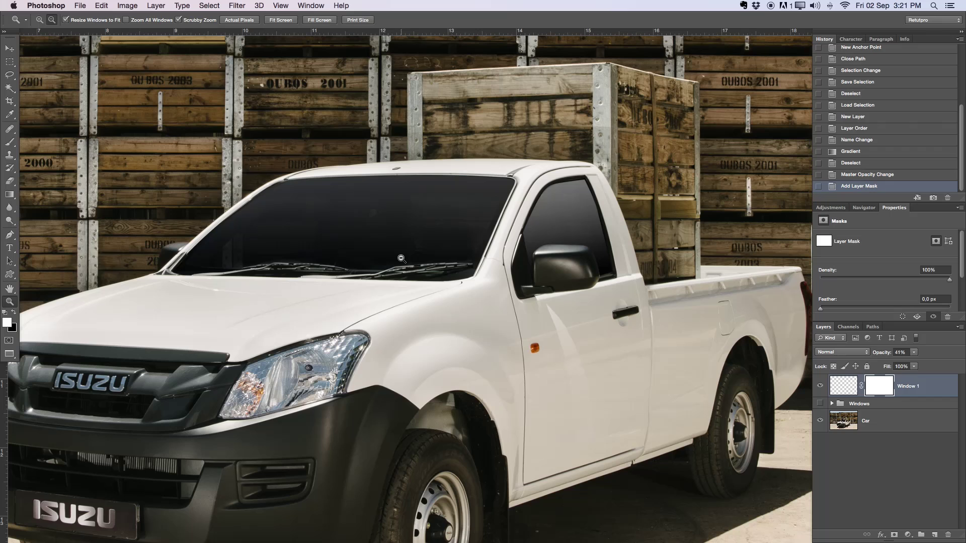
{"action": "left_click", "coordinate": [11, 62]}
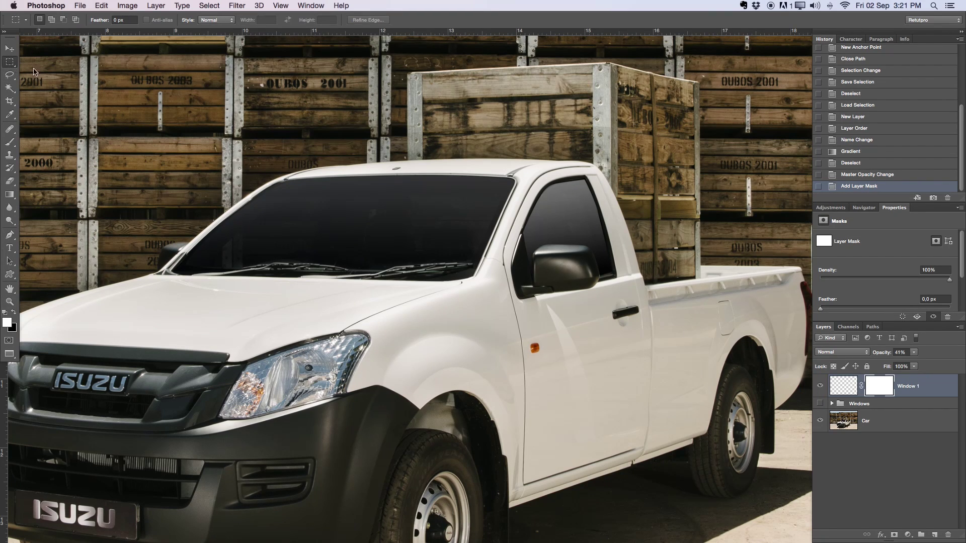
{"action": "right_click", "coordinate": [224, 156]}
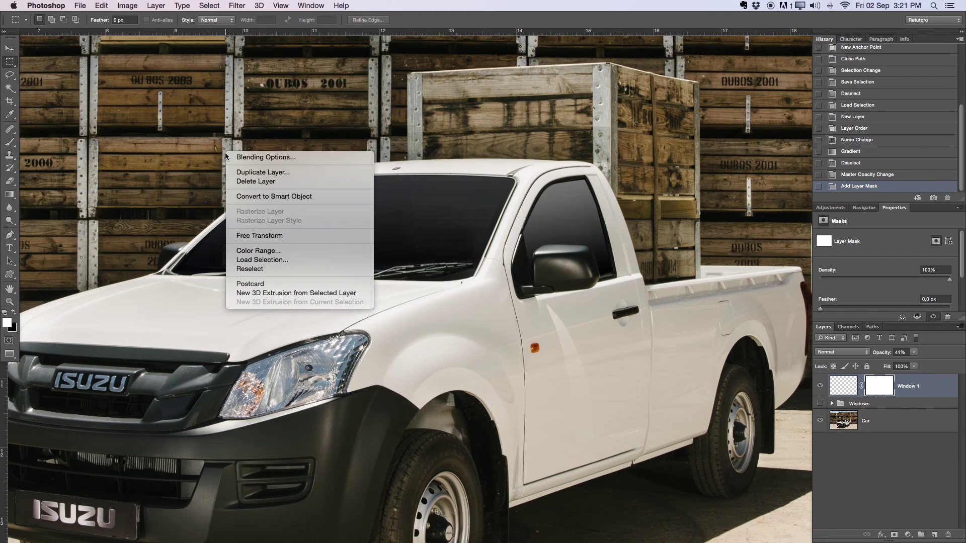
{"action": "left_click", "coordinate": [322, 259]}
{"action": "left_click", "coordinate": [465, 139]}
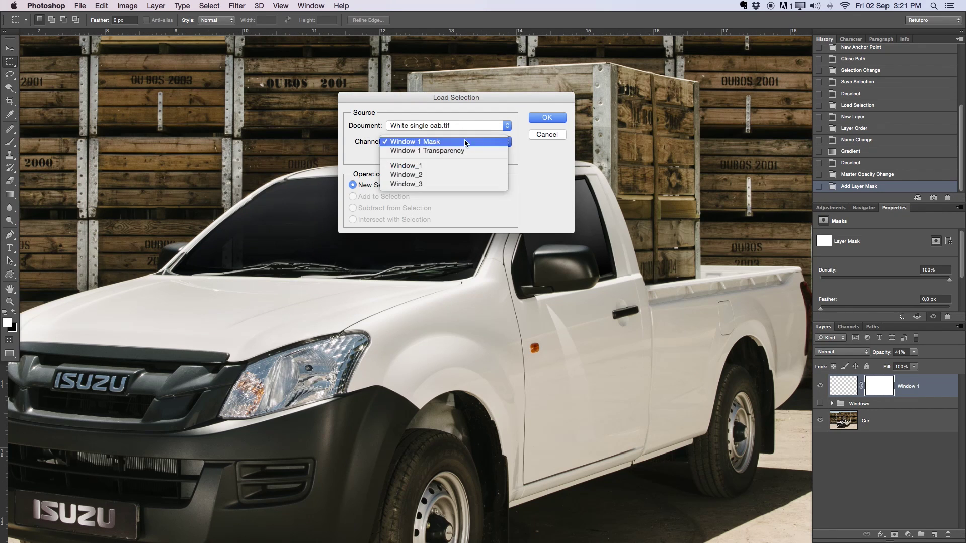
{"action": "left_click", "coordinate": [429, 175]}
{"action": "left_click_drag", "start_coordinate": [539, 91], "coordinate": [804, 11]}
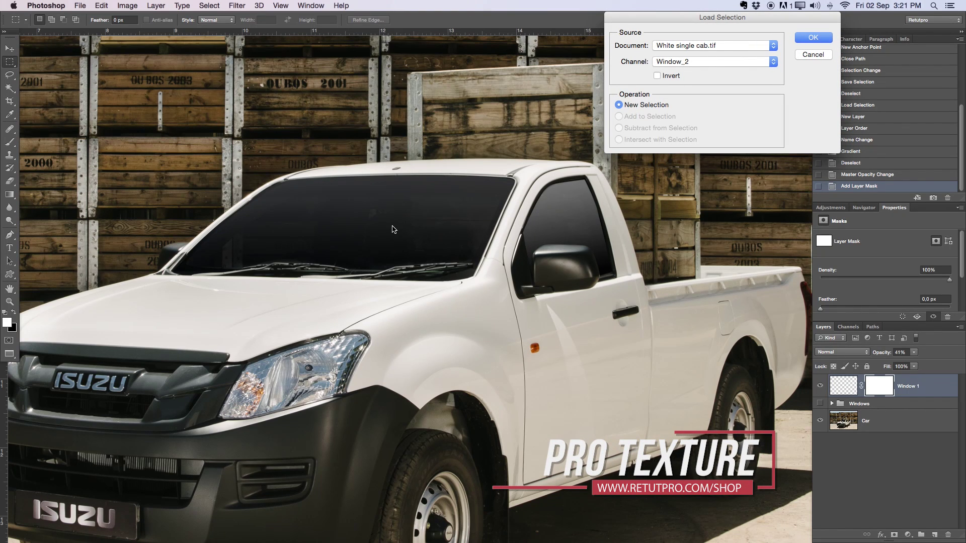
{"action": "left_click", "coordinate": [674, 62]}
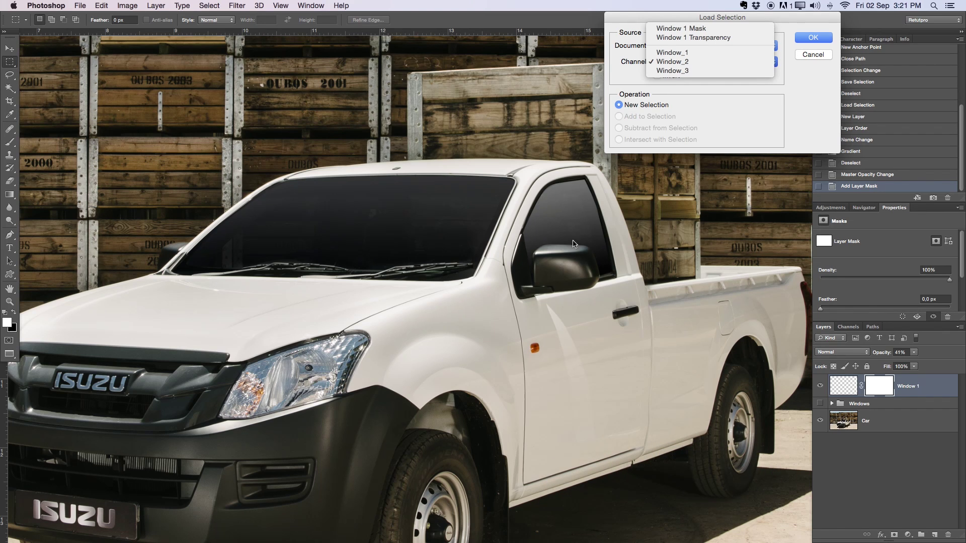
{"action": "left_click", "coordinate": [715, 61]}
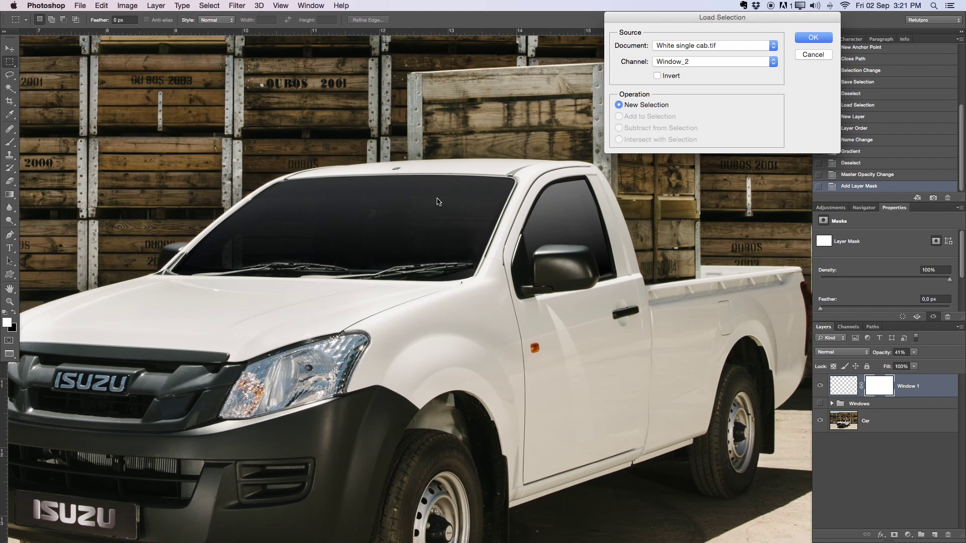
{"action": "left_click", "coordinate": [811, 39]}
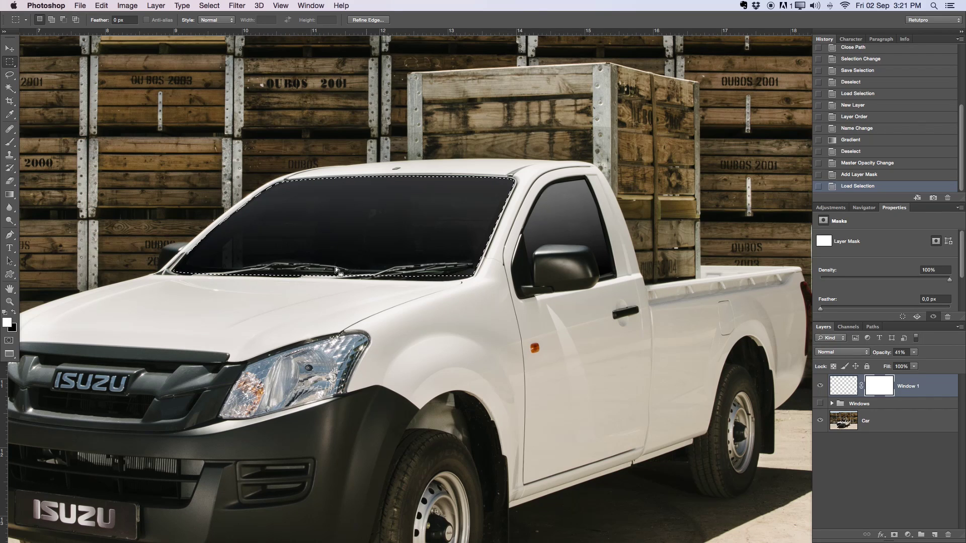
Create a new layer named Window2 above Window 1 and ready the Gradient tool for the windshield selection
{"action": "left_click", "coordinate": [935, 535]}
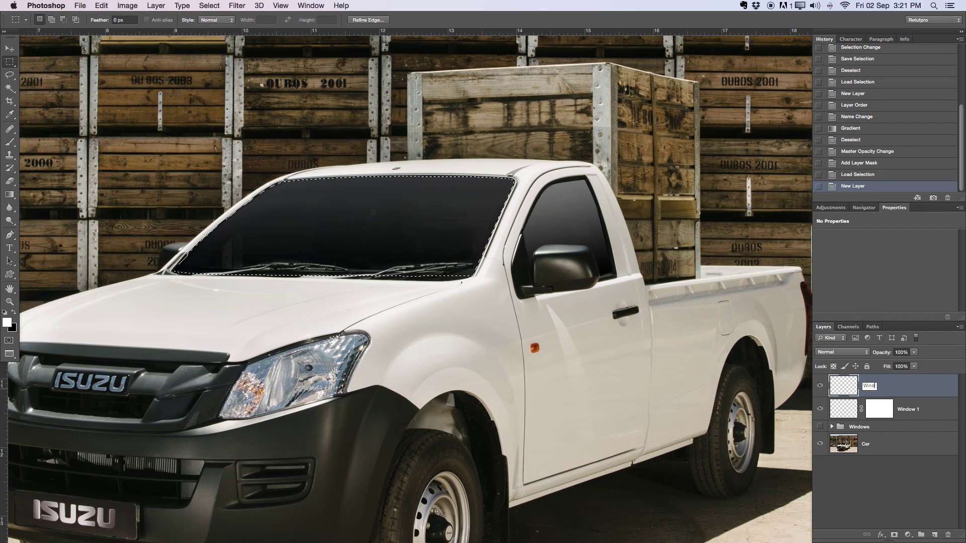
{"action": "type", "text": "2"}
{"action": "key", "text": "Return"}
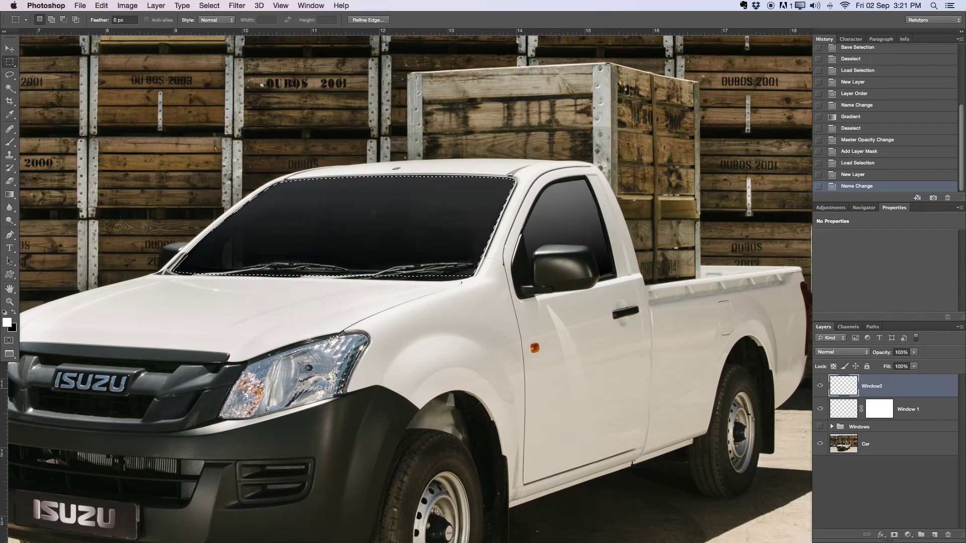
{"action": "left_click", "coordinate": [10, 194]}
{"action": "key", "text": "z"}
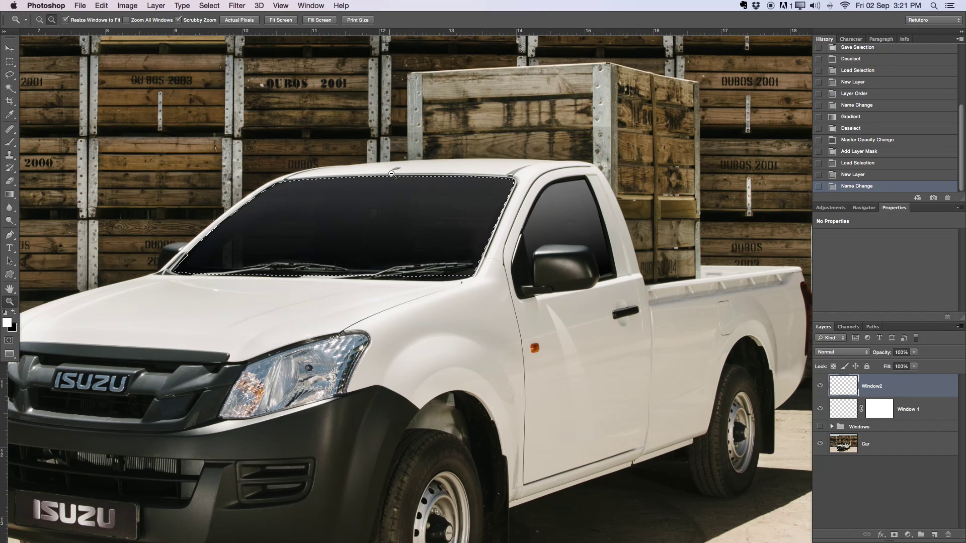
{"action": "left_click", "coordinate": [371, 173], "text": "alt"}
{"action": "left_click", "coordinate": [383, 180], "text": "alt"}
{"action": "left_click_drag", "start_coordinate": [382, 180], "coordinate": [388, 231]}
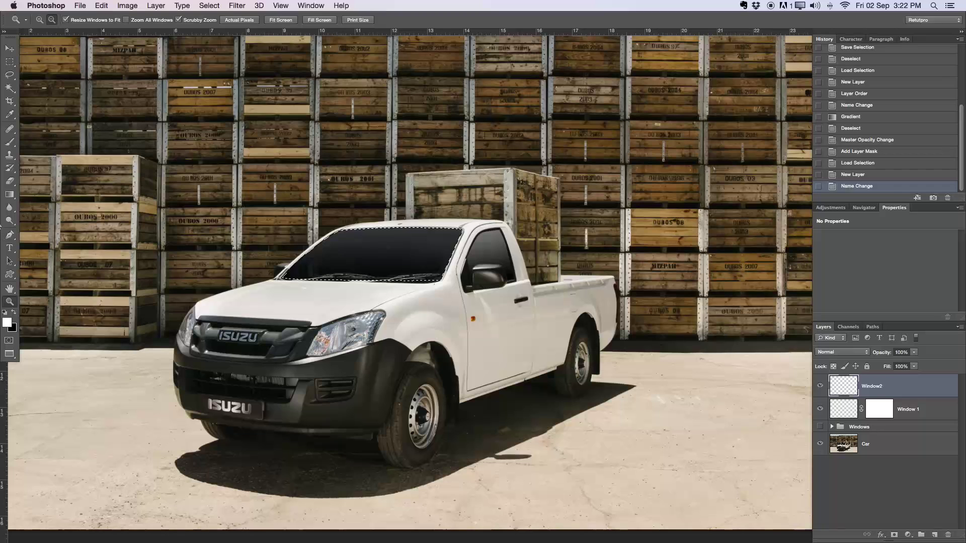
{"action": "left_click", "coordinate": [14, 200]}
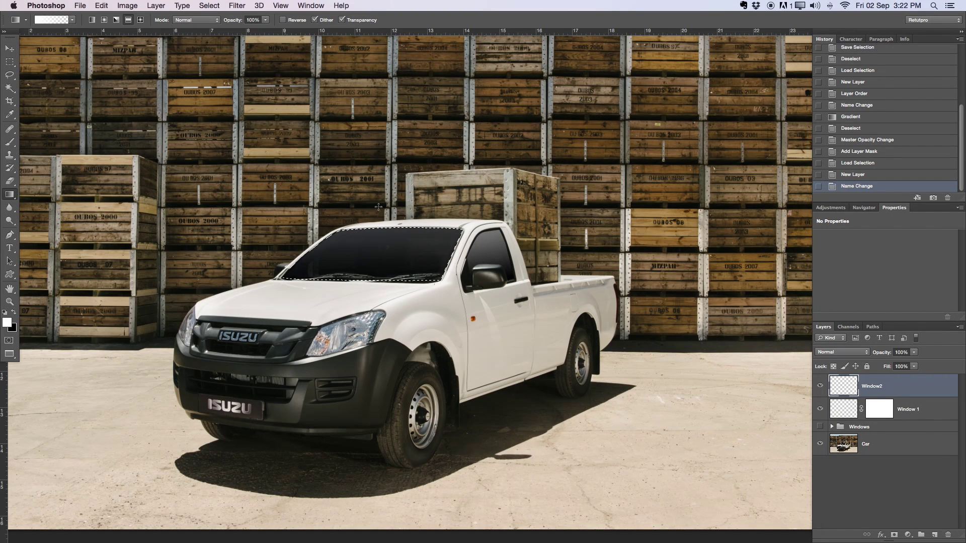
{"action": "left_click_drag", "start_coordinate": [400, 222], "coordinate": [354, 285]}
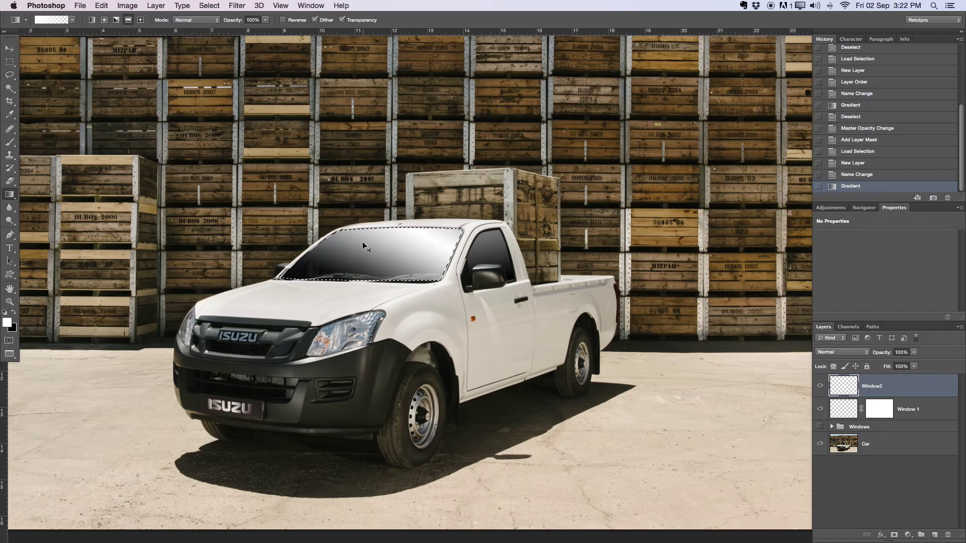
{"action": "key", "text": "super+z"}
{"action": "left_click_drag", "start_coordinate": [377, 210], "coordinate": [380, 300]}
{"action": "key", "text": "super+z"}
Apply a foreground-to-transparent gradient on Window2, running from above the roof down past the wipers, and clear the selection
{"action": "left_click_drag", "start_coordinate": [400, 203], "coordinate": [394, 310]}
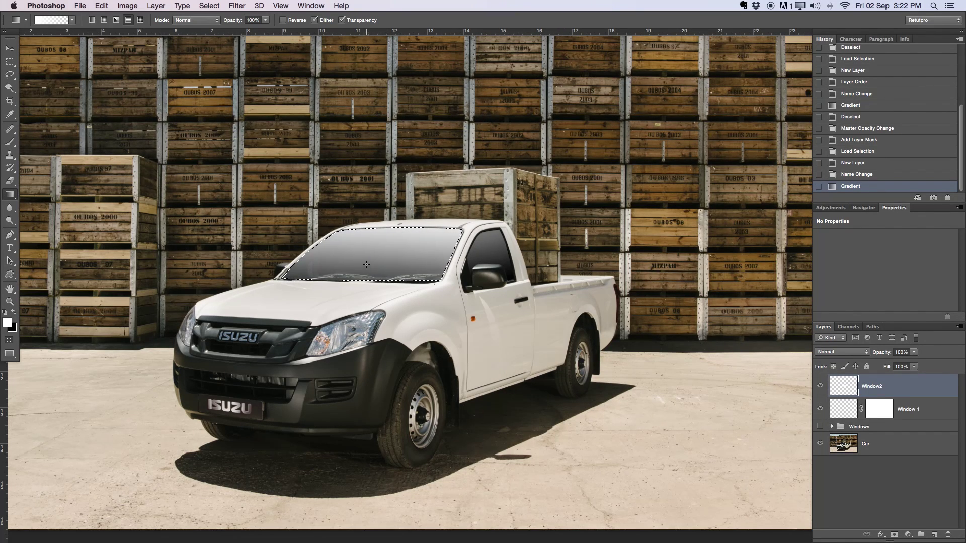
{"action": "key", "text": "super+d"}
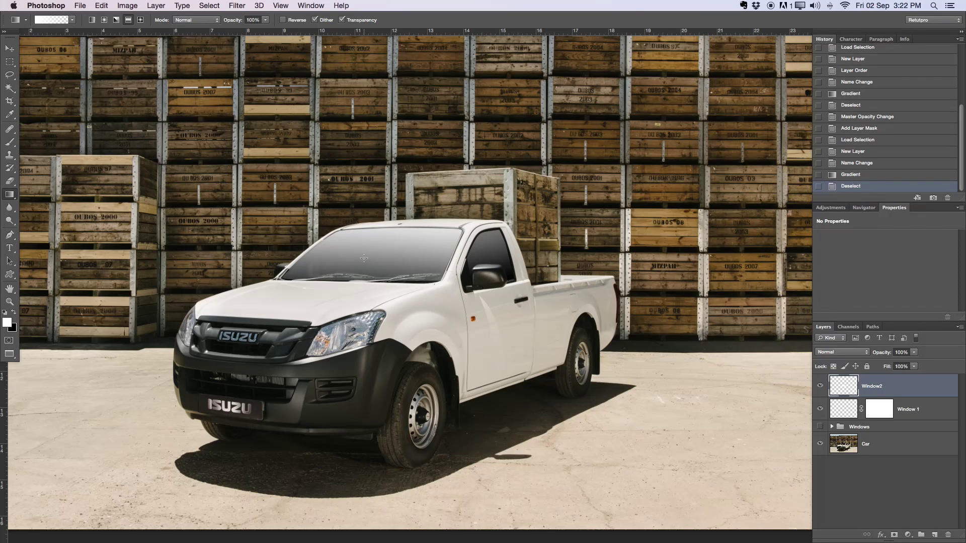
Lower the Window2 layer's opacity to 48%, comparing it with the Window 1 layer's opacity
{"action": "left_click_drag", "start_coordinate": [883, 352], "coordinate": [860, 352]}
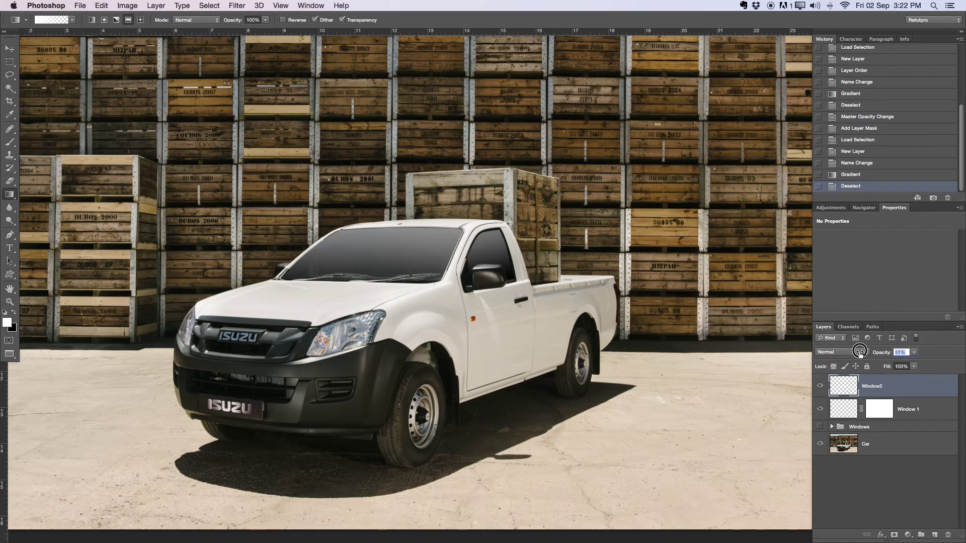
{"action": "left_click", "coordinate": [854, 411]}
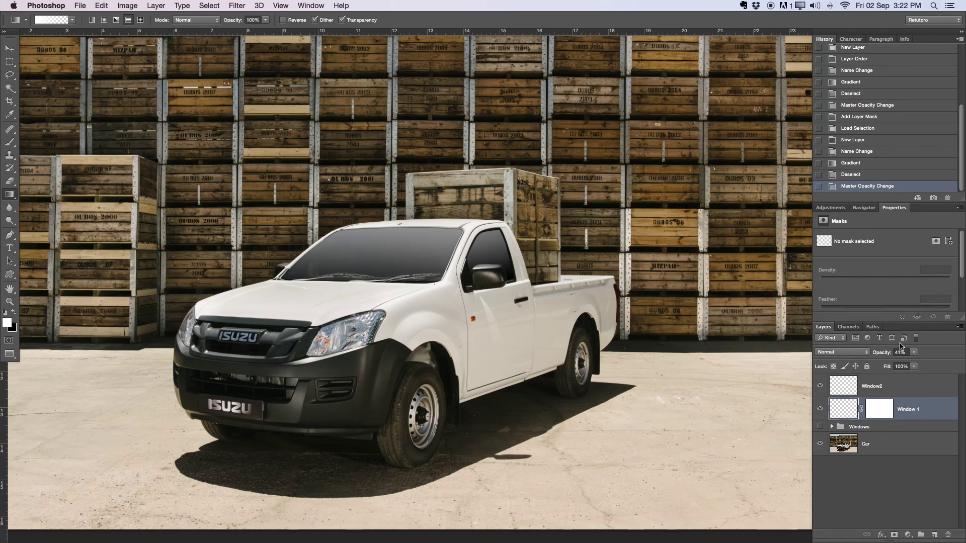
{"action": "left_click", "coordinate": [894, 386]}
{"action": "left_click_drag", "start_coordinate": [885, 355], "coordinate": [880, 352]}
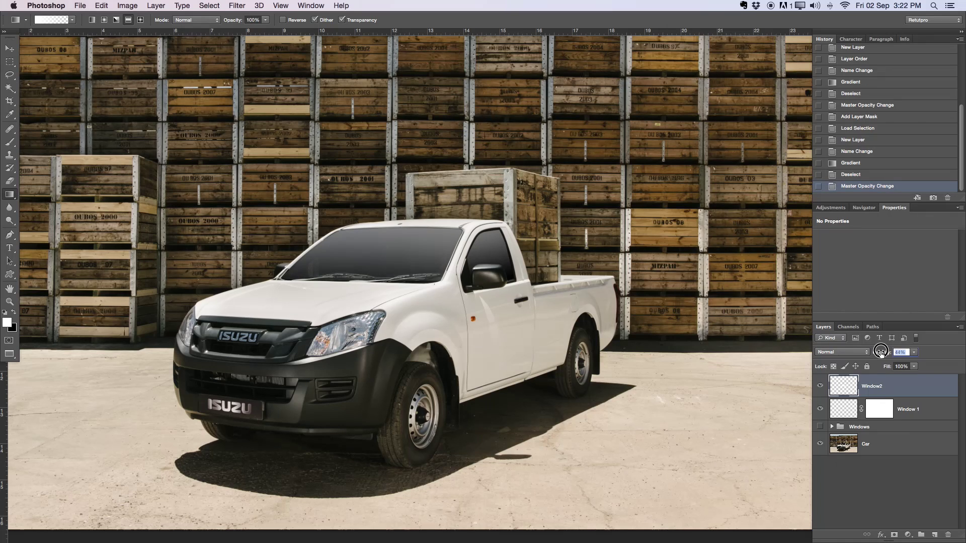
{"action": "key", "text": "Return"}
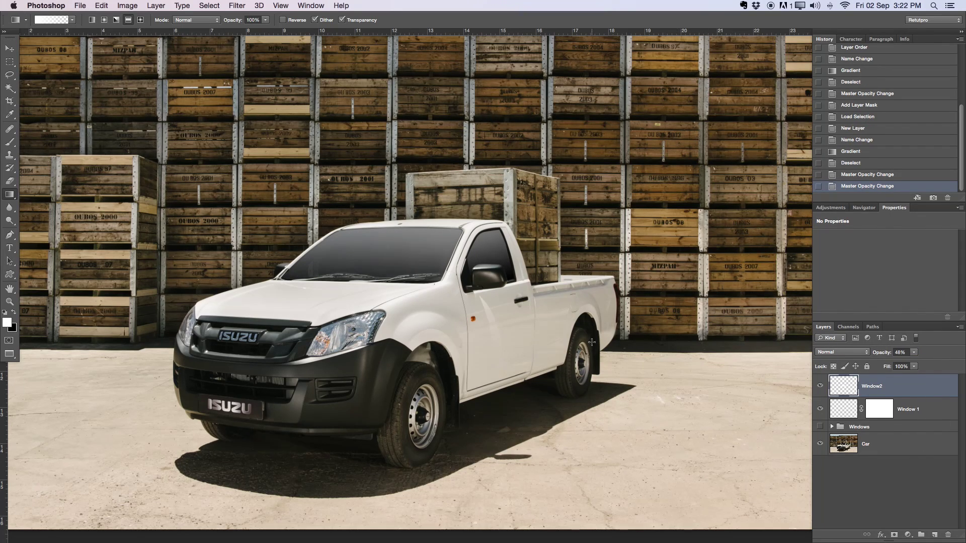
Free Transform the Window2 gradient, pulling its upper corner beside the side window slightly inward to fit the windshield glass
{"action": "key", "text": "z"}
{"action": "left_click_drag", "start_coordinate": [469, 246], "coordinate": [387, 317]}
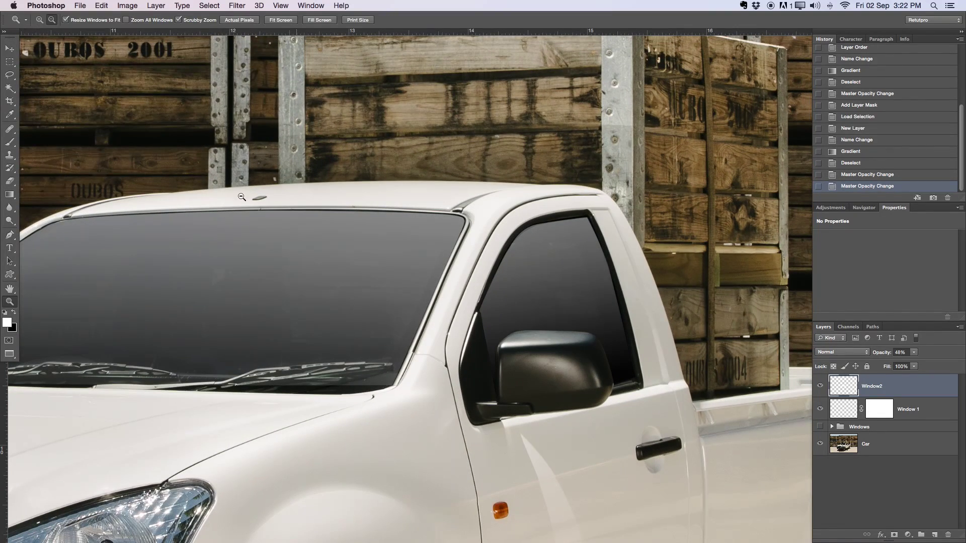
{"action": "left_click_drag", "start_coordinate": [429, 306], "coordinate": [446, 304]}
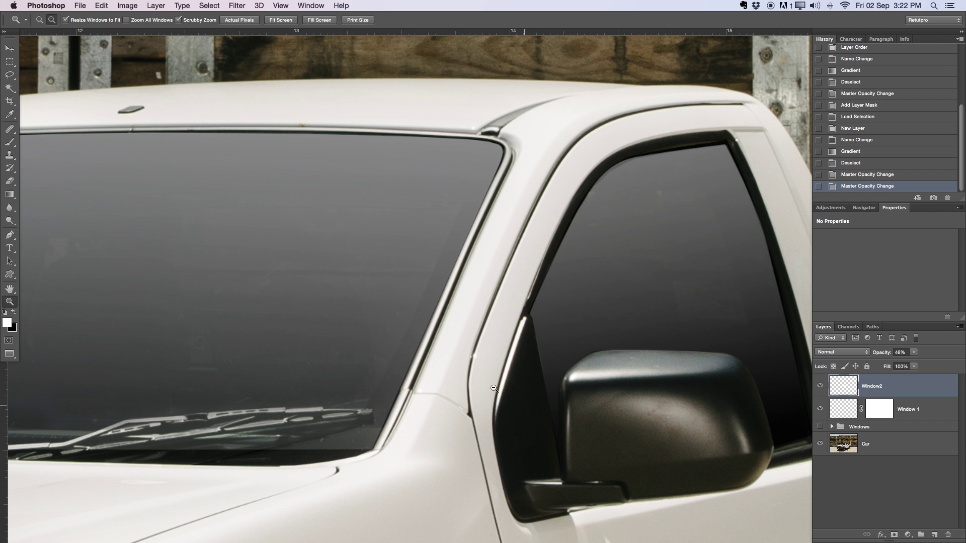
{"action": "left_click", "coordinate": [370, 377], "text": "alt"}
{"action": "key", "text": "ctrl+t"}
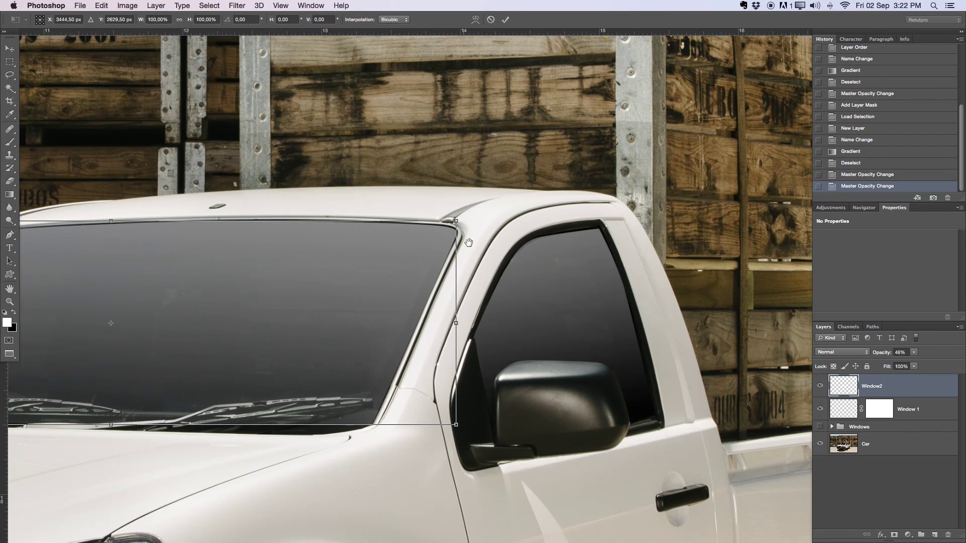
{"action": "left_click_drag", "start_coordinate": [463, 231], "coordinate": [550, 210]}
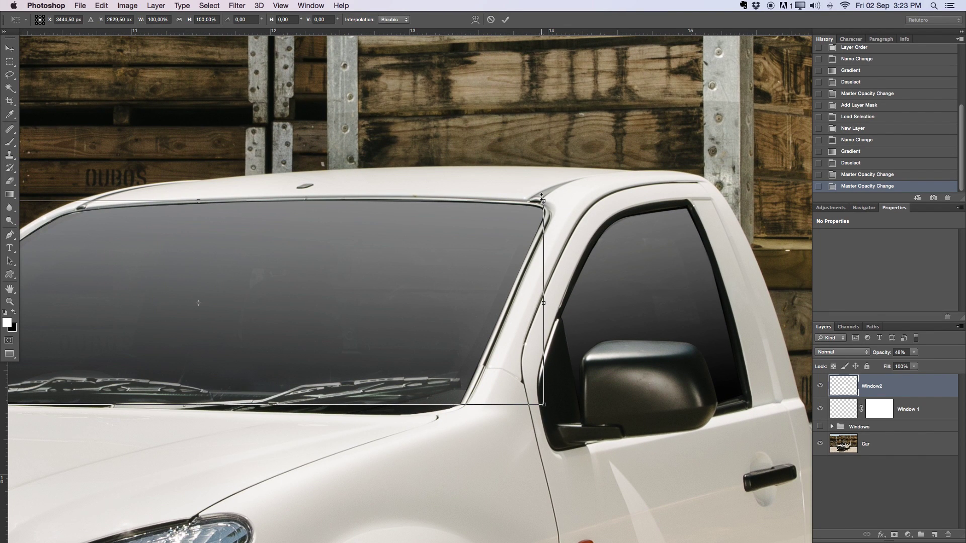
{"action": "left_click_drag", "start_coordinate": [543, 199], "coordinate": [534, 201]}
{"action": "key", "text": "Return"}
Move the Window2 gradient slightly to align it with the edges of the windshield glass
{"action": "key", "text": "z"}
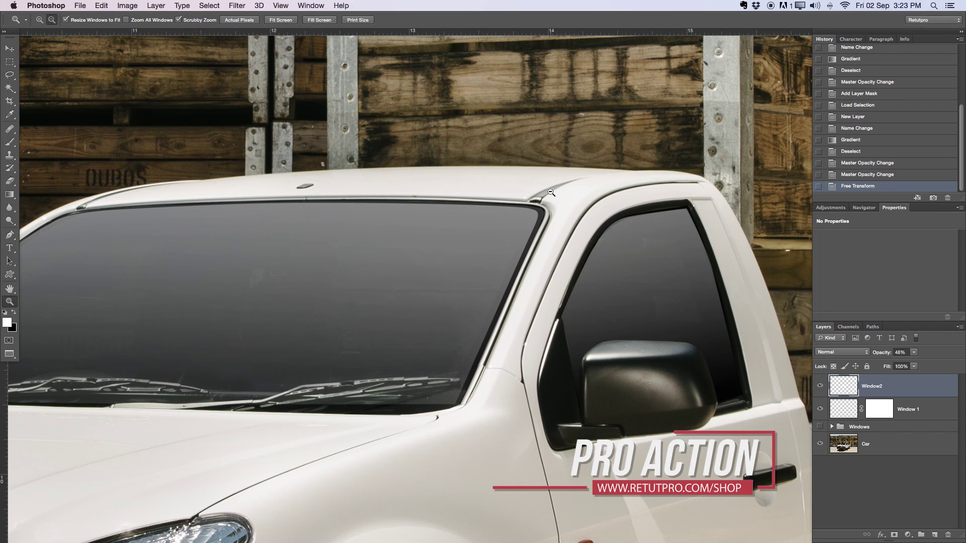
{"action": "left_click", "coordinate": [520, 311], "text": "alt"}
{"action": "key", "text": "v"}
{"action": "left_click_drag", "start_coordinate": [491, 293], "coordinate": [521, 248]}
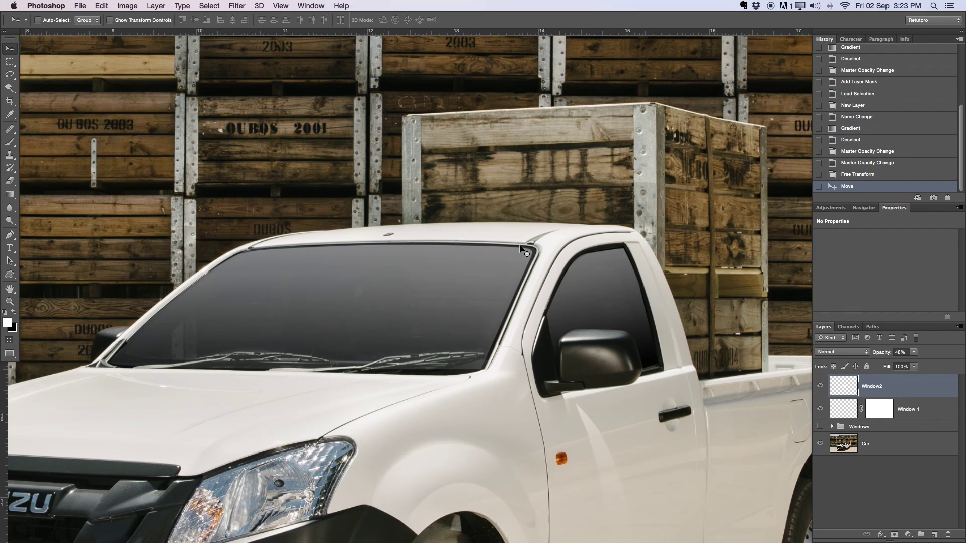
Check the windshield reflection on the whole truck and add a layer mask to Window2
{"action": "key", "text": "z"}
{"action": "left_click", "coordinate": [523, 250], "text": "alt"}
{"action": "left_click", "coordinate": [517, 244], "text": "alt"}
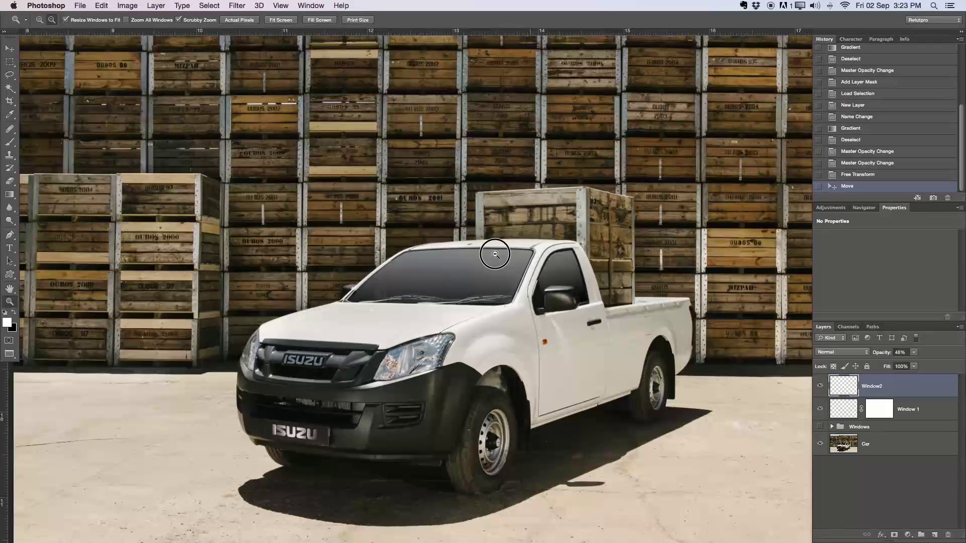
{"action": "left_click", "coordinate": [496, 253], "text": "alt"}
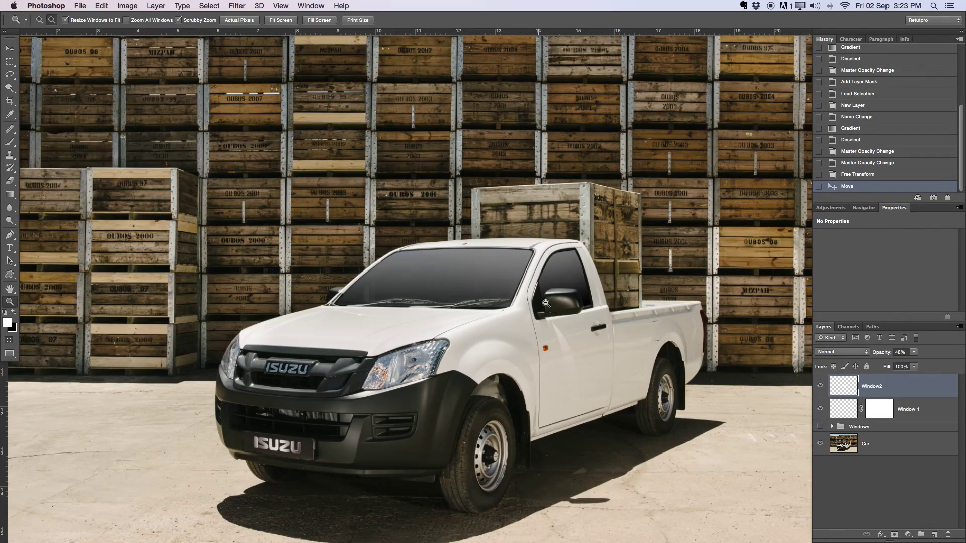
{"action": "left_click", "coordinate": [502, 305]}
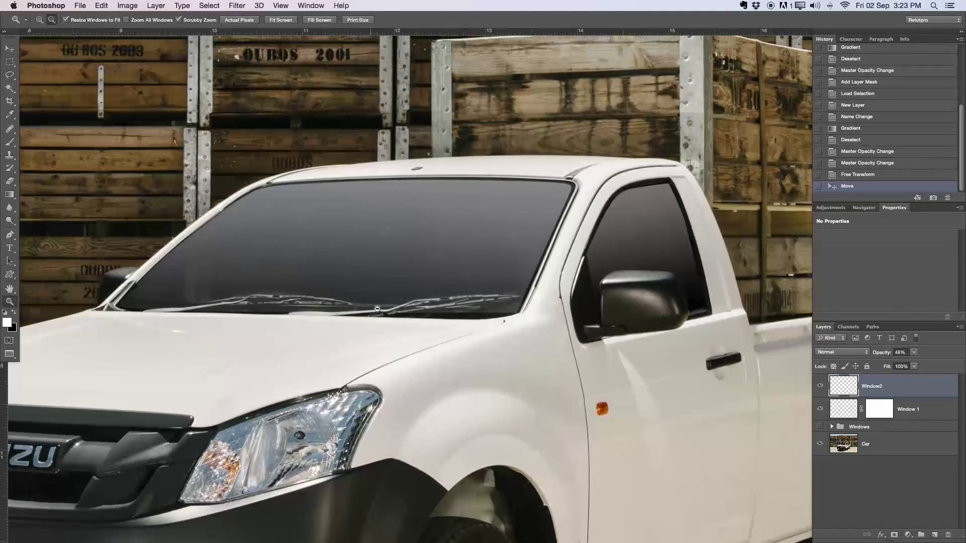
{"action": "left_click", "coordinate": [894, 535]}
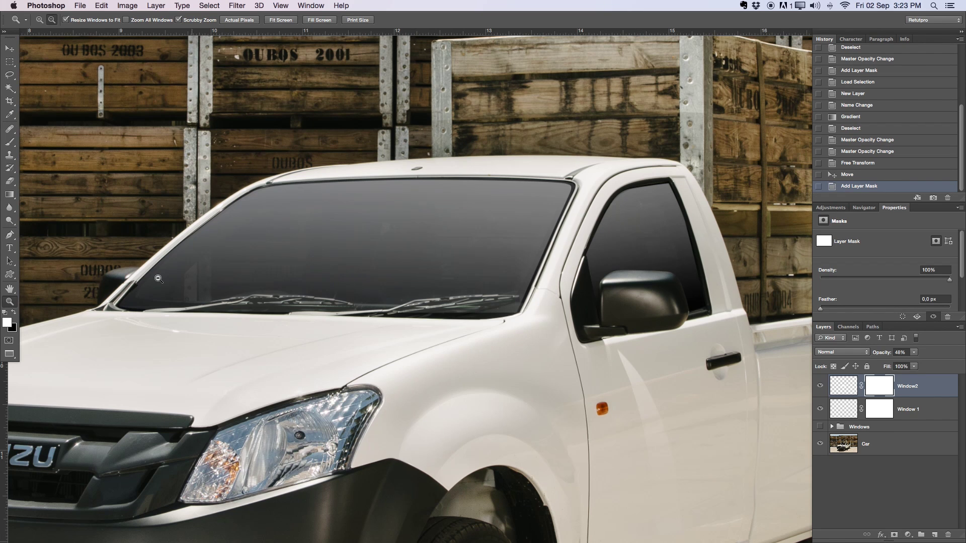
Set up a soft brush with 0% hardness for masking and adjust its size to 175 px
{"action": "key", "text": "b"}
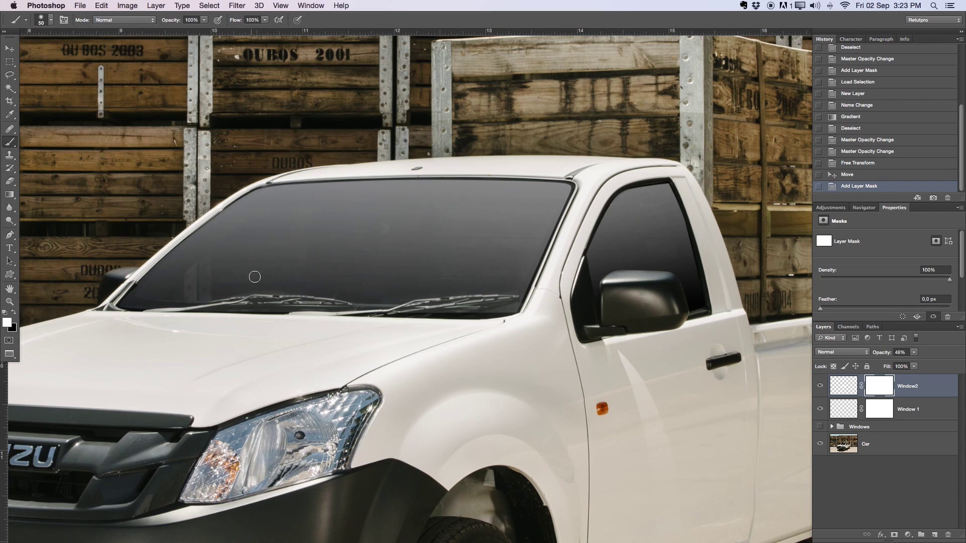
{"action": "mouse_move", "coordinate": [262, 257]}
{"action": "left_mouse_down"}
{"action": "mouse_move", "coordinate": [286, 274]}
{"action": "mouse_move", "coordinate": [297, 265]}
{"action": "mouse_move", "coordinate": [279, 264]}
{"action": "mouse_move", "coordinate": [301, 266]}
{"action": "mouse_move", "coordinate": [295, 123]}
{"action": "mouse_move", "coordinate": [327, 161]}
{"action": "mouse_move", "coordinate": [339, 80]}
{"action": "mouse_move", "coordinate": [352, 201]}
{"action": "left_mouse_up"}
{"action": "key", "text": "bracketright"}
{"action": "key", "text": "bracketright"}
{"action": "key", "text": "bracketright"}
{"action": "key", "text": "bracketright"}
{"action": "key", "text": "bracketright"}
{"action": "key", "text": "bracketright"}
{"action": "key", "text": "bracketright"}
{"action": "key", "text": "bracketright"}
{"action": "key", "text": "bracketright"}
{"action": "mouse_move", "coordinate": [298, 278]}
{"action": "left_mouse_down"}
{"action": "mouse_move", "coordinate": [308, 194]}
{"action": "mouse_move", "coordinate": [311, 480]}
{"action": "mouse_move", "coordinate": [319, 173]}
{"action": "left_mouse_up"}
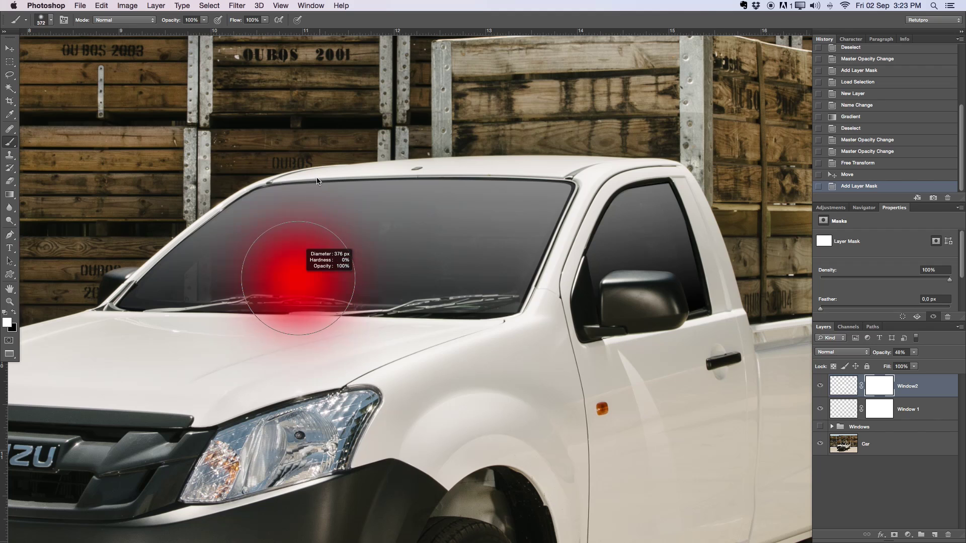
{"action": "left_click_drag", "start_coordinate": [312, 367], "coordinate": [345, 163]}
{"action": "key", "text": "bracketleft"}
{"action": "key", "text": "bracketleft"}
{"action": "key", "text": "bracketleft"}
{"action": "key", "text": "bracketleft"}
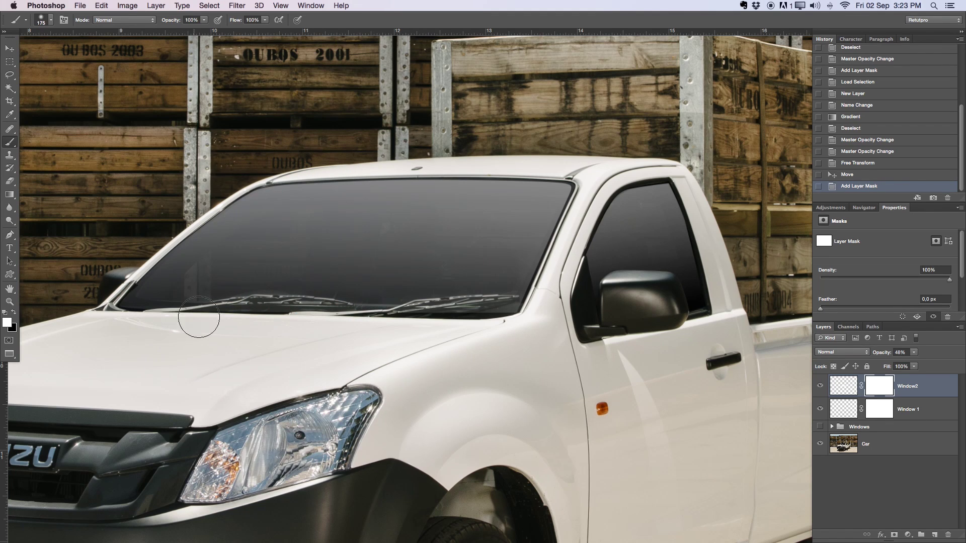
Paint black at 50% opacity with a 500 px brush on the Window2 mask over the wipers, and restore white as foreground
{"action": "left_click_drag", "start_coordinate": [159, 19], "coordinate": [153, 19]}
{"action": "key", "text": "x"}
{"action": "key", "text": "bracketright"}
{"action": "key", "text": "bracketright"}
{"action": "mouse_move", "coordinate": [403, 328]}
{"action": "left_mouse_down"}
{"action": "mouse_move", "coordinate": [508, 331]}
{"action": "mouse_move", "coordinate": [455, 337]}
{"action": "mouse_move", "coordinate": [494, 342]}
{"action": "mouse_move", "coordinate": [435, 348]}
{"action": "mouse_move", "coordinate": [222, 342]}
{"action": "mouse_move", "coordinate": [271, 328]}
{"action": "mouse_move", "coordinate": [123, 339]}
{"action": "mouse_move", "coordinate": [248, 360]}
{"action": "mouse_move", "coordinate": [222, 332]}
{"action": "mouse_move", "coordinate": [280, 339]}
{"action": "mouse_move", "coordinate": [364, 326]}
{"action": "left_mouse_up"}
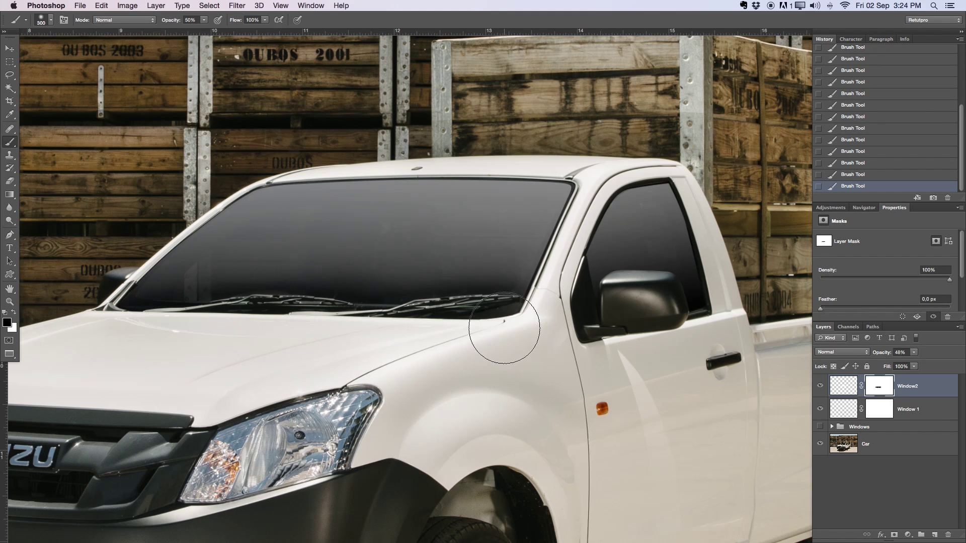
{"action": "key", "text": "x"}
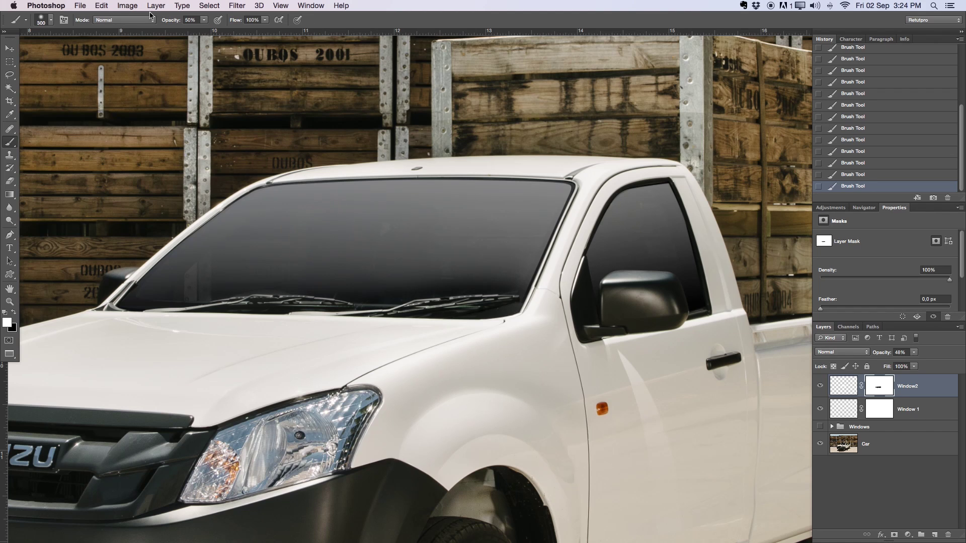
Set the mask brush to 100% opacity and 150 px for close work around the wipers
{"action": "left_click_drag", "start_coordinate": [167, 21], "coordinate": [207, 20]}
{"action": "key", "text": "bracketleft"}
{"action": "key", "text": "bracketleft"}
{"action": "key", "text": "bracketleft"}
{"action": "key", "text": "bracketleft"}
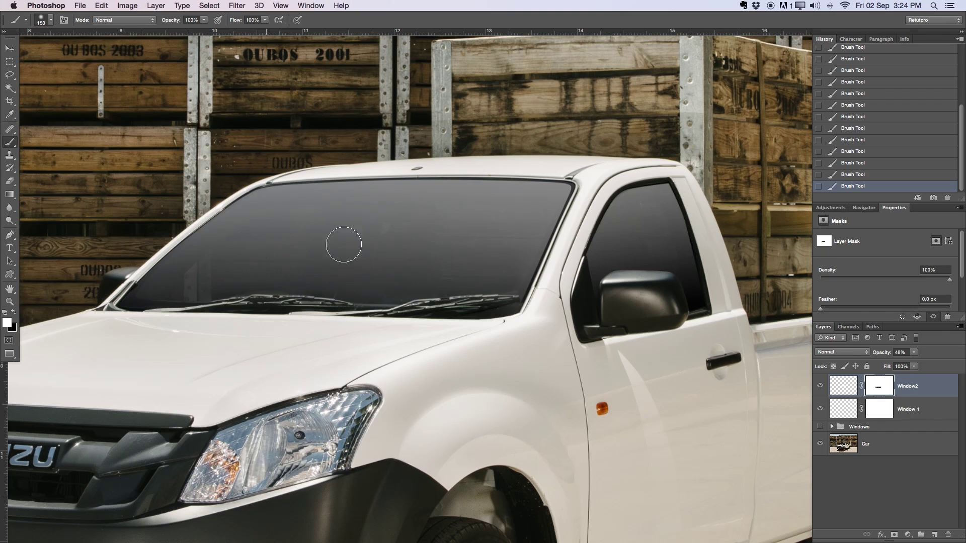
{"action": "key", "text": "z"}
{"action": "left_click", "coordinate": [437, 279], "text": "alt"}
{"action": "left_click_drag", "start_coordinate": [465, 271], "coordinate": [481, 255]}
{"action": "key", "text": "b"}
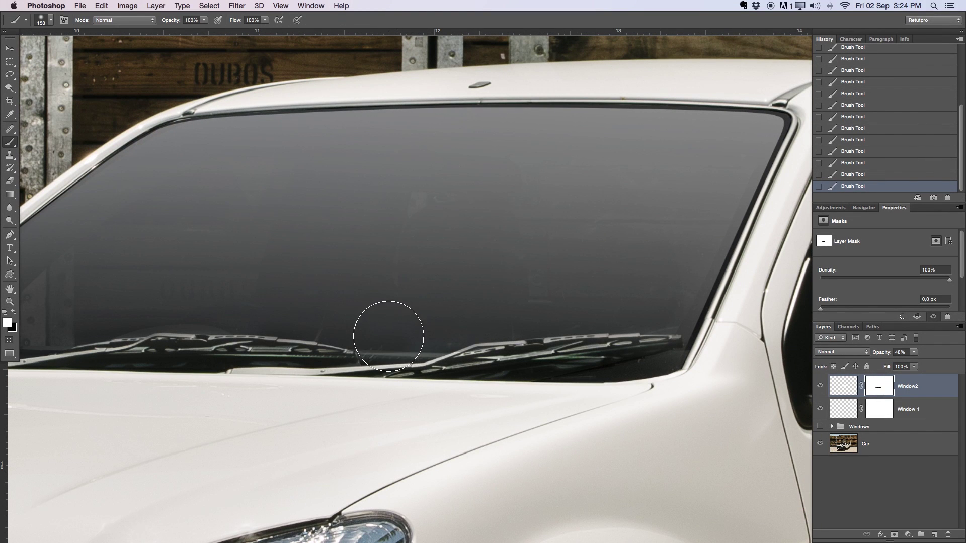
Switch the foreground colour to black and enlarge the brush to 200 px for masking the windshield's lower corner
{"action": "key", "text": "bracketleft"}
{"action": "key", "text": "bracketleft"}
{"action": "key", "text": "bracketleft"}
{"action": "key", "text": "x"}
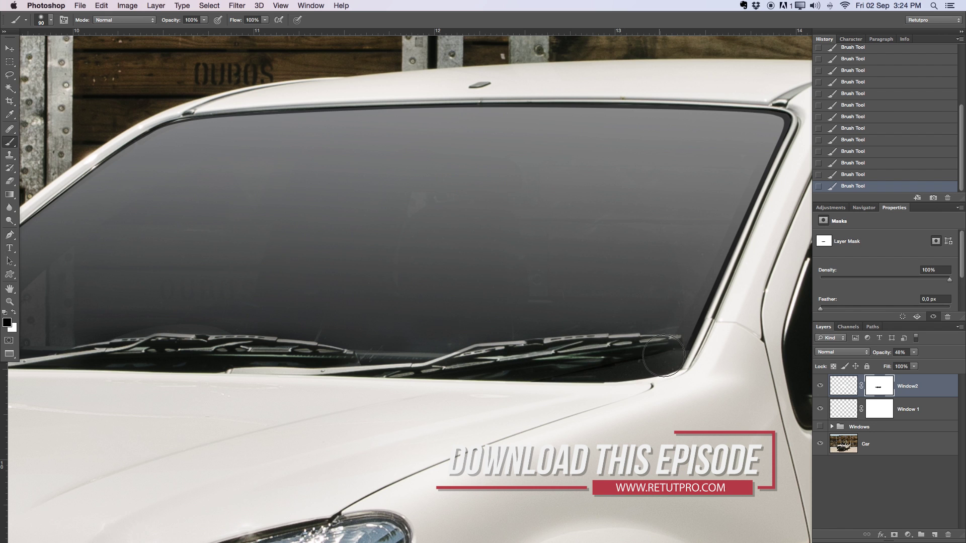
{"action": "key", "text": "bracketright"}
{"action": "key", "text": "bracketright"}
{"action": "key", "text": "bracketright"}
{"action": "key", "text": "bracketright"}
{"action": "key", "text": "bracketright"}
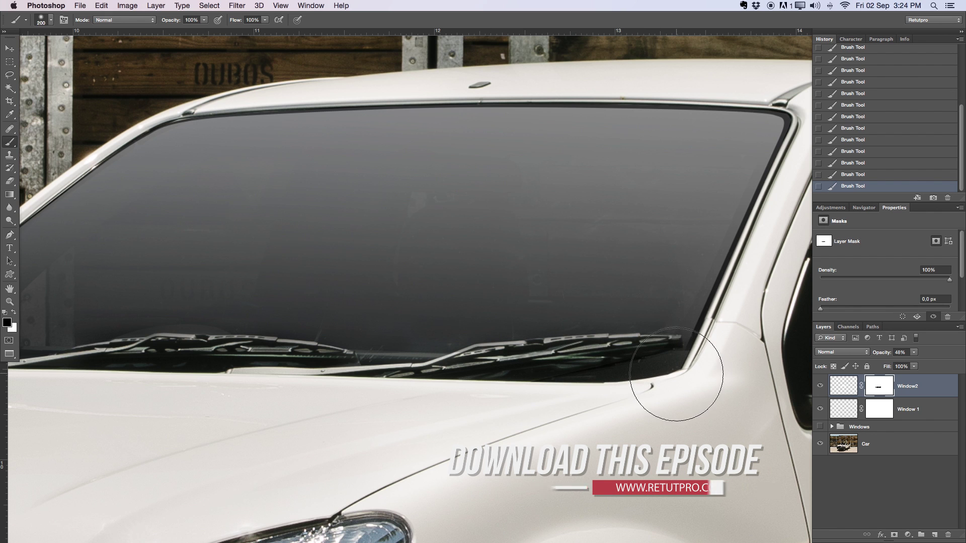
Paint black on the Window2 mask across the lower part of the windshield and check the whole truck
{"action": "key", "text": "z"}
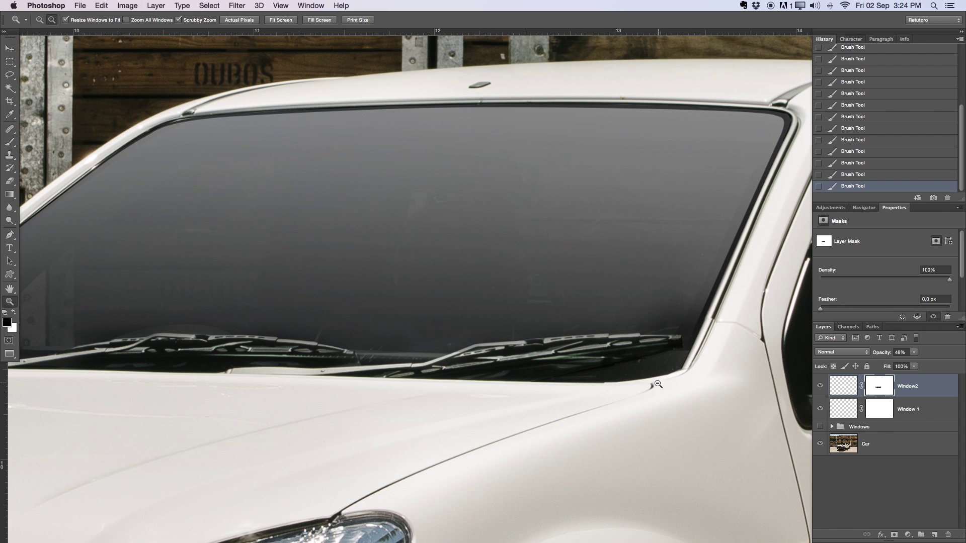
{"action": "left_click", "coordinate": [654, 375], "text": "alt"}
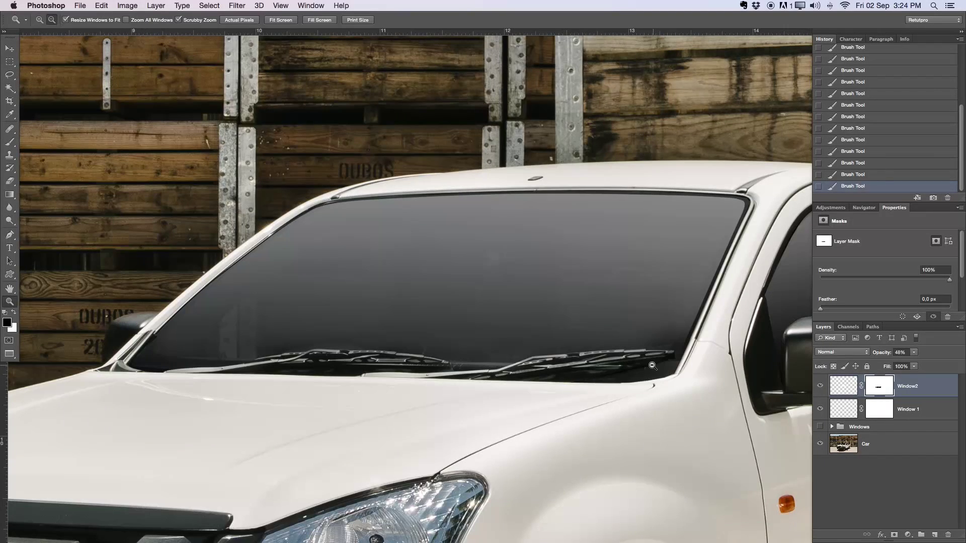
{"action": "left_click", "coordinate": [652, 366], "text": "alt"}
{"action": "left_click_drag", "start_coordinate": [640, 366], "coordinate": [518, 272]}
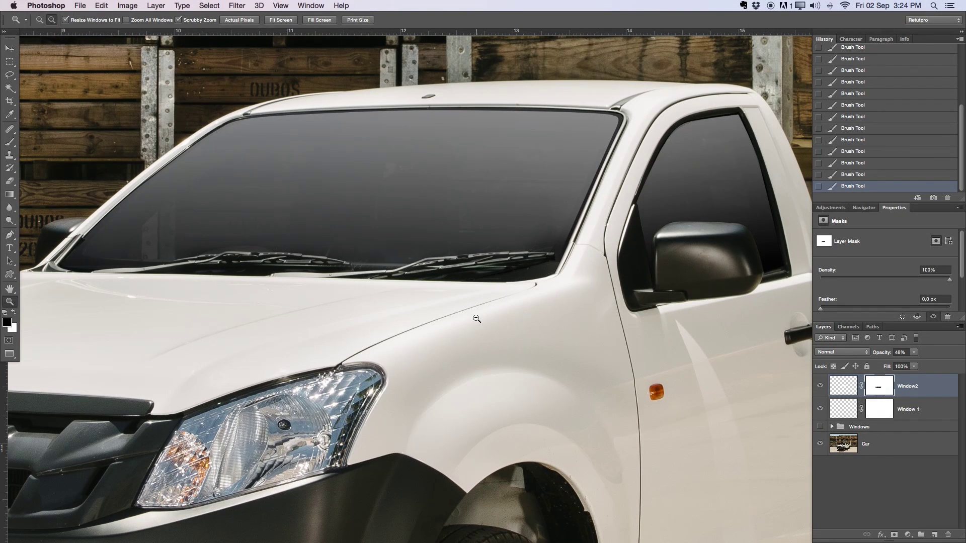
{"action": "key", "text": "b"}
{"action": "mouse_move", "coordinate": [316, 344]}
{"action": "left_mouse_down"}
{"action": "mouse_move", "coordinate": [358, 346]}
{"action": "mouse_move", "coordinate": [358, 188]}
{"action": "mouse_move", "coordinate": [339, 196]}
{"action": "left_mouse_up"}
{"action": "left_click_drag", "start_coordinate": [339, 358], "coordinate": [492, 350]}
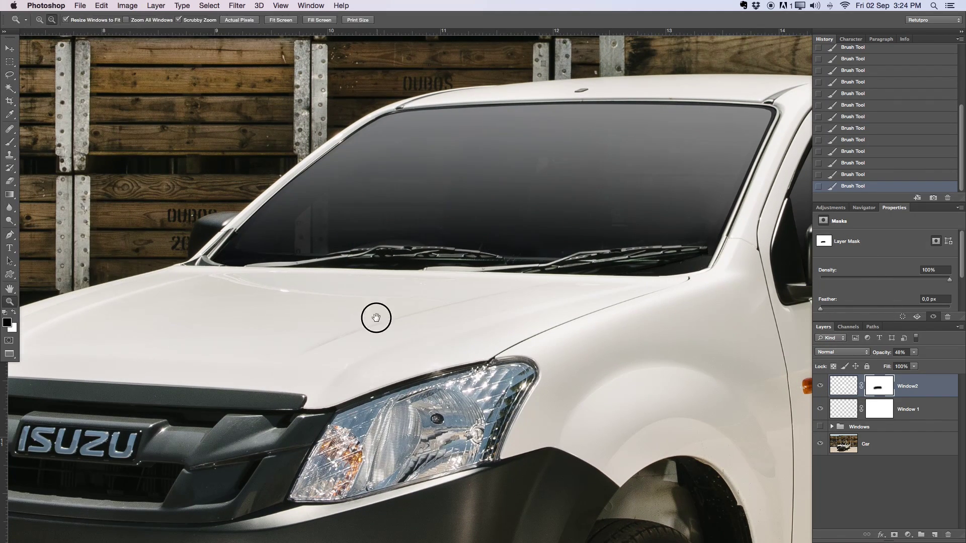
{"action": "key", "text": "z"}
{"action": "key", "text": "super+0"}
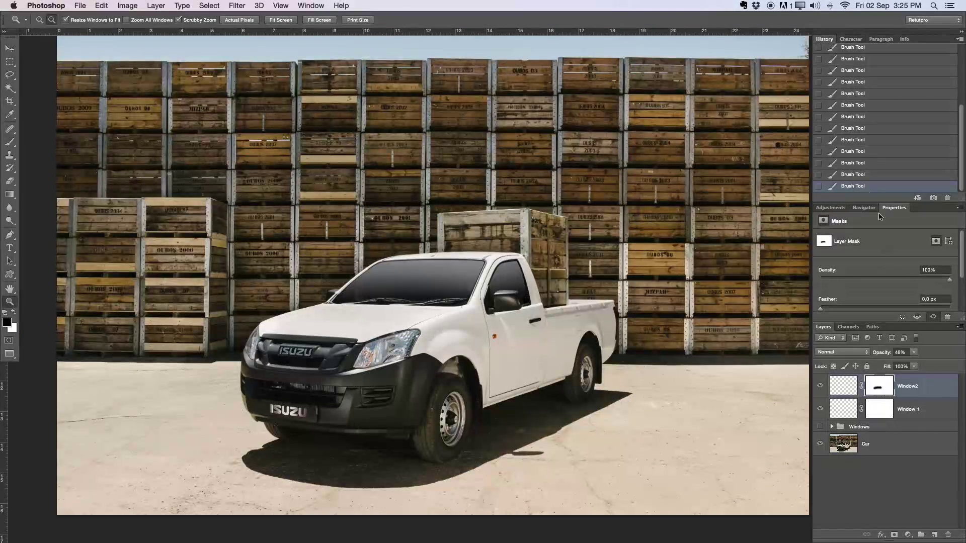
Step back through the history to undo the last brush strokes on the Window2 mask
{"action": "left_click", "coordinate": [866, 176]}
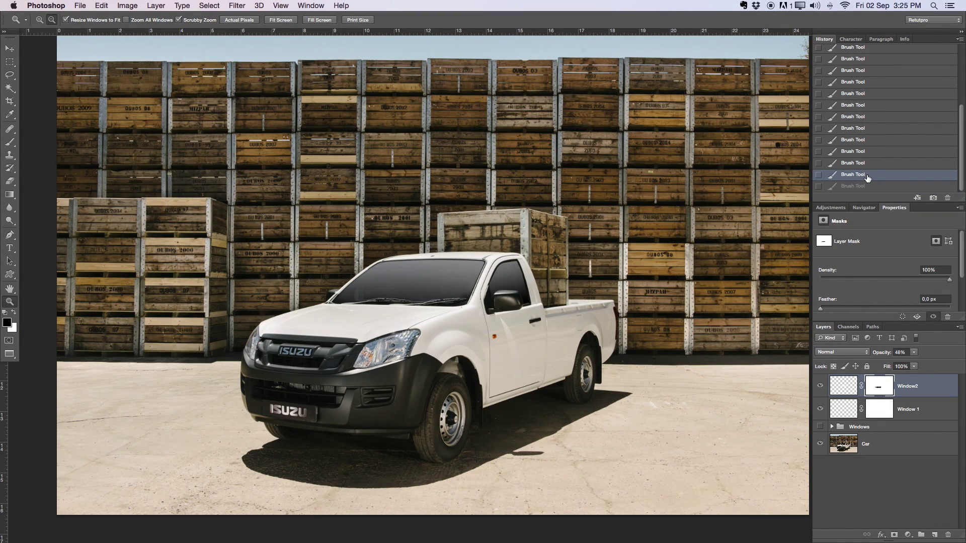
{"action": "left_click", "coordinate": [867, 165]}
{"action": "left_click", "coordinate": [866, 152]}
{"action": "left_click", "coordinate": [866, 163]}
Lower the Window2 layer opacity to 43% and check the reflection on the whole image
{"action": "left_click_drag", "start_coordinate": [889, 353], "coordinate": [885, 352]}
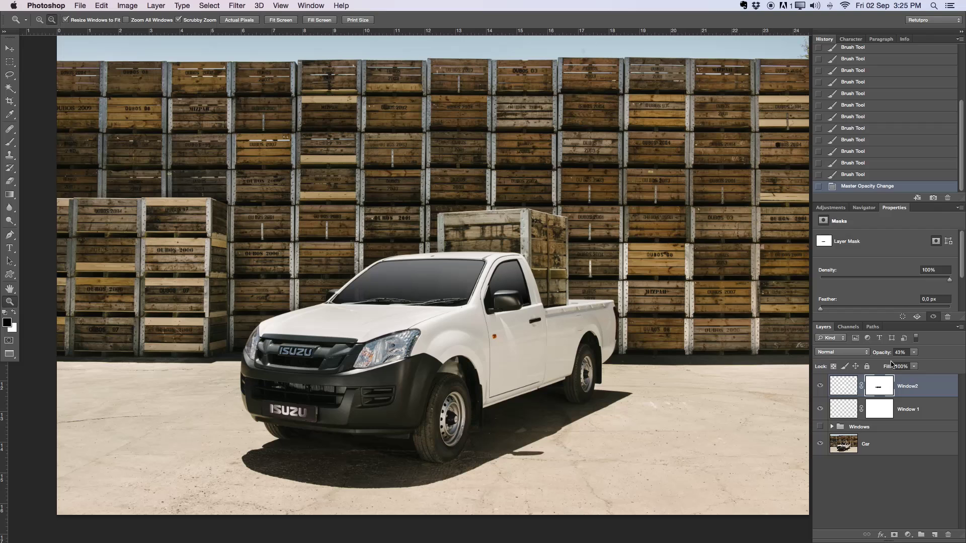
{"action": "left_click", "coordinate": [574, 284], "text": "alt"}
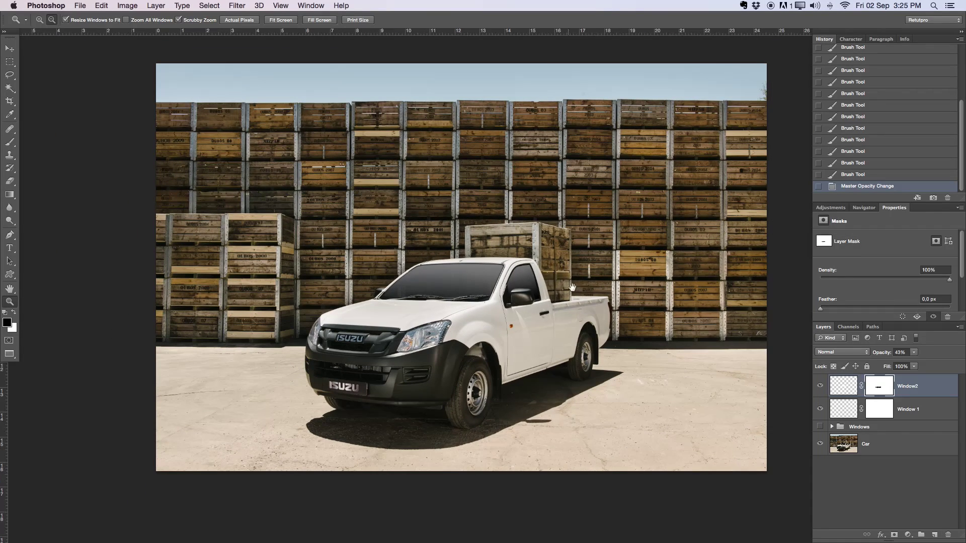
{"action": "left_click_drag", "start_coordinate": [572, 287], "coordinate": [506, 290]}
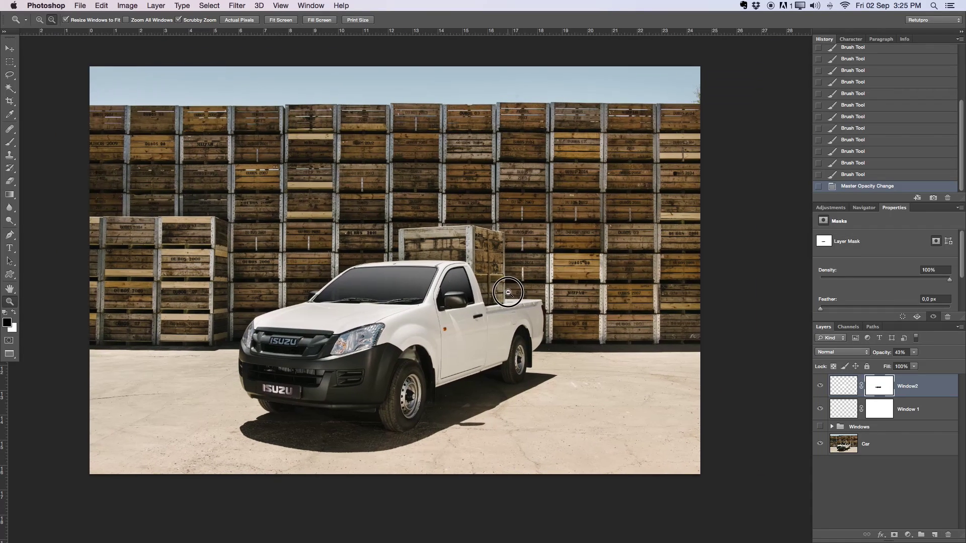
Group the Window2 and Window 1 layers and name the group Windows2
{"action": "left_click", "coordinate": [930, 413], "text": "shift"}
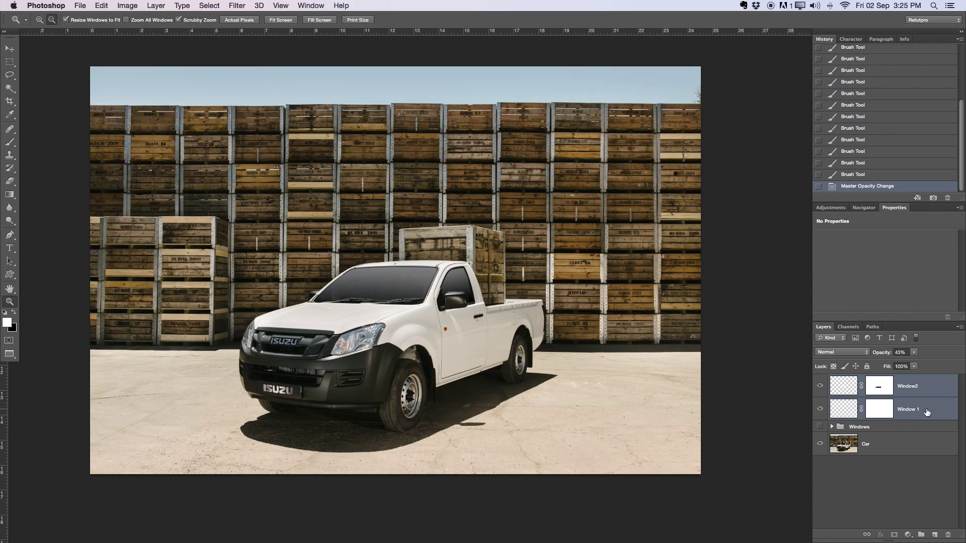
{"action": "key", "text": "super+g"}
{"action": "double_click", "coordinate": [867, 381]}
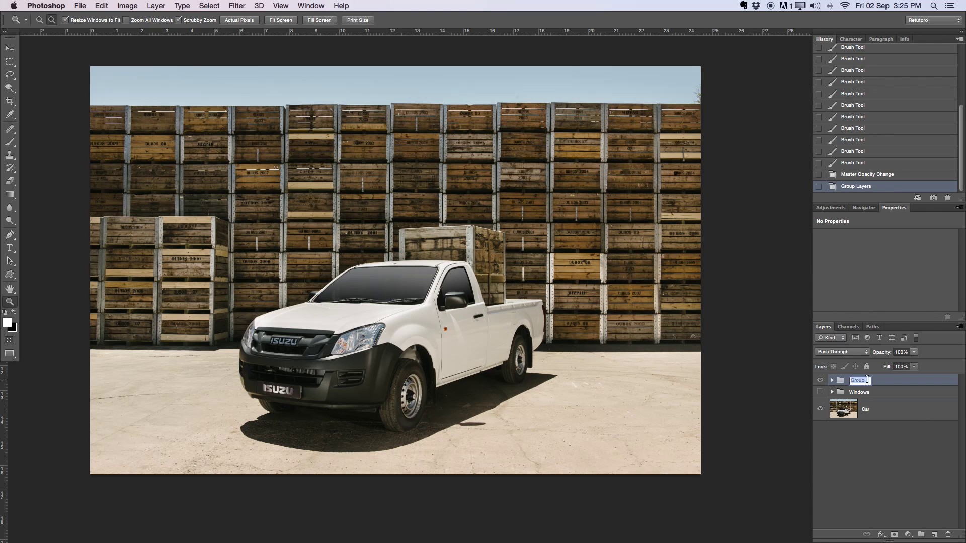
{"action": "key", "text": "BackSpace"}
{"action": "type", "text": "Windows2"}
{"action": "key", "text": "Return"}
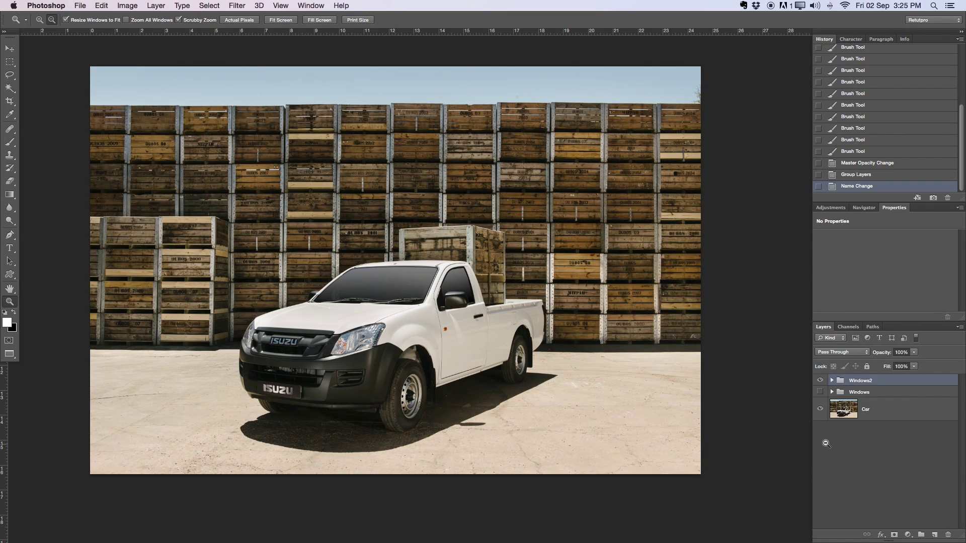
Compare the two window retouching versions by switching the visibility of the Windows2 and Windows groups on and off
{"action": "left_click", "coordinate": [820, 381]}
{"action": "left_click", "coordinate": [820, 393]}
{"action": "left_click", "coordinate": [821, 392]}
{"action": "left_click", "coordinate": [820, 393]}
{"action": "left_click", "coordinate": [821, 392]}
{"action": "left_click", "coordinate": [821, 392]}
{"action": "left_click", "coordinate": [822, 393]}
{"action": "left_click", "coordinate": [821, 382]}
{"action": "left_click", "coordinate": [822, 382]}
{"action": "left_click", "coordinate": [822, 382]}
{"action": "left_click", "coordinate": [822, 380]}
{"action": "left_click", "coordinate": [822, 381]}
{"action": "left_click", "coordinate": [822, 381]}
{"action": "left_click", "coordinate": [822, 381]}
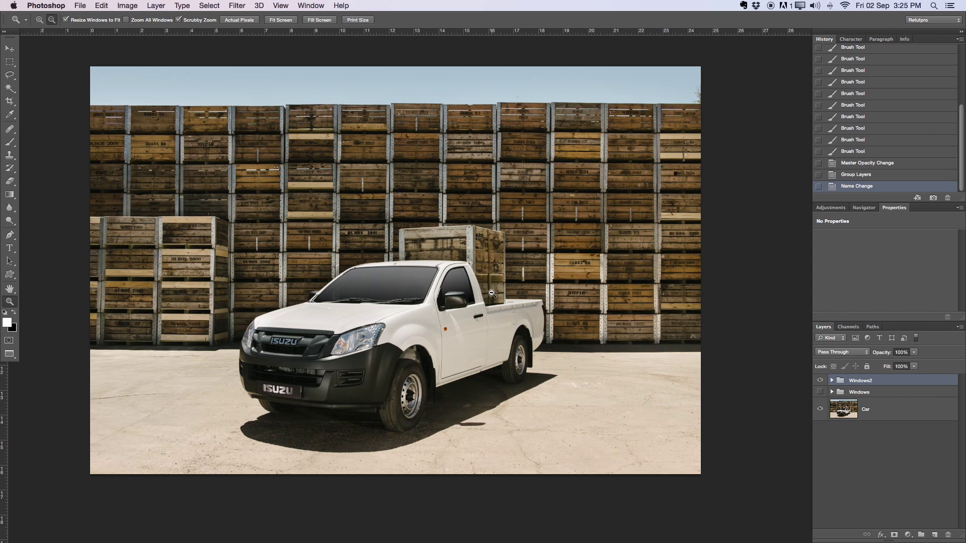